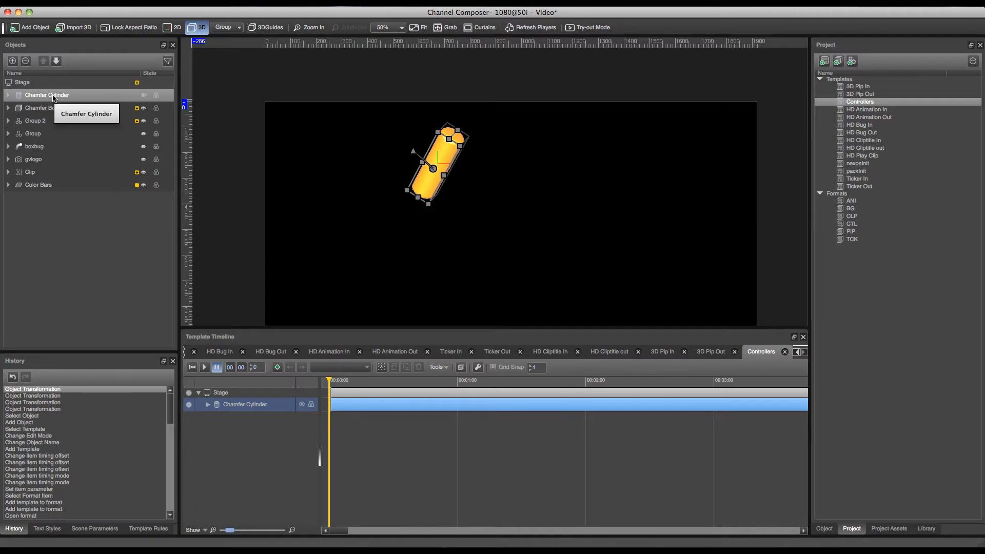
Expand the Chamfer Cylinder and add an Anchor controller to it.
{"action": "right_click", "coordinate": [49, 95]}
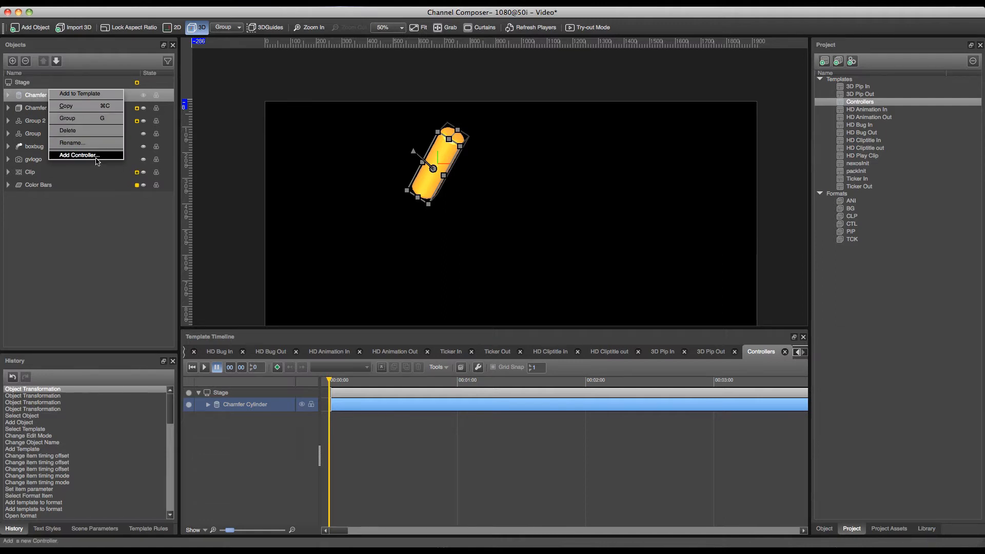
{"action": "left_click", "coordinate": [39, 213]}
{"action": "left_click", "coordinate": [8, 95]}
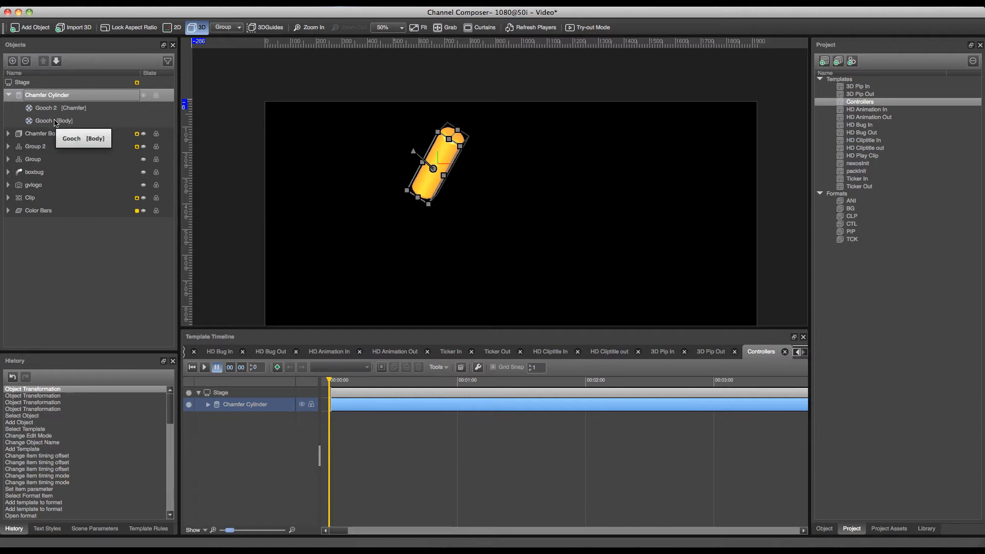
{"action": "right_click", "coordinate": [68, 90]}
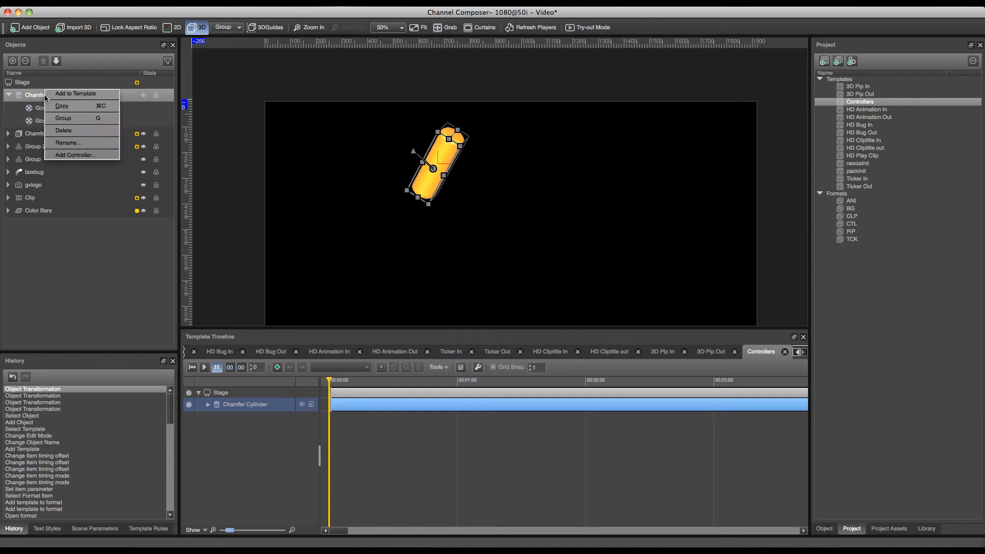
{"action": "left_click", "coordinate": [69, 156]}
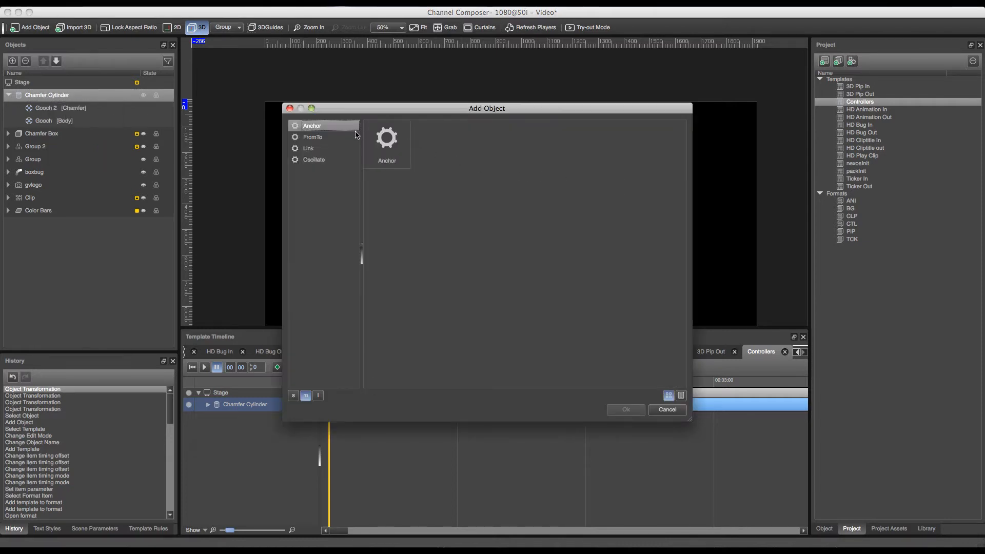
{"action": "left_click", "coordinate": [386, 140]}
{"action": "left_click", "coordinate": [626, 409]}
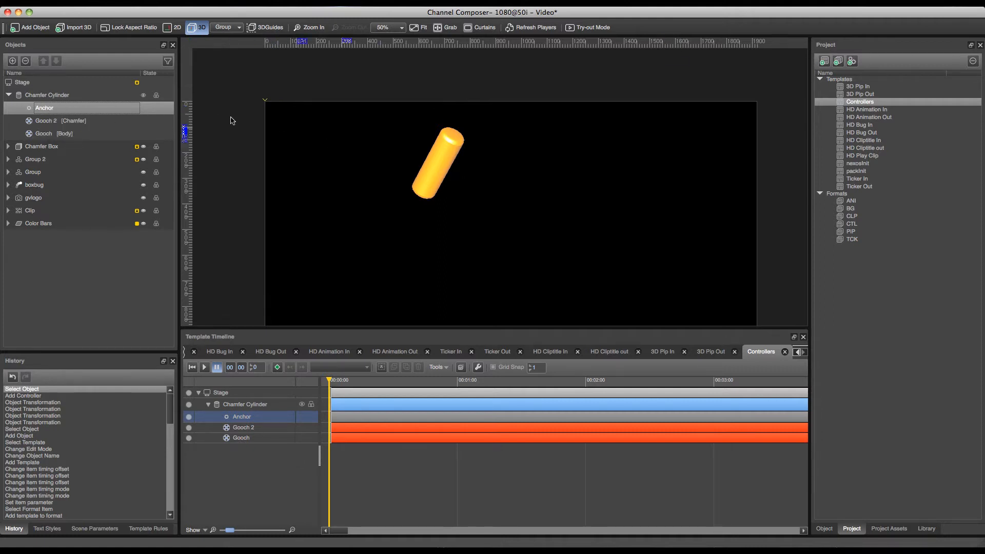
Set the Anchor controller's point to about X 130 and Y 174, with sides Left for X, Top for Y and None for Z.
{"action": "left_click", "coordinate": [55, 110]}
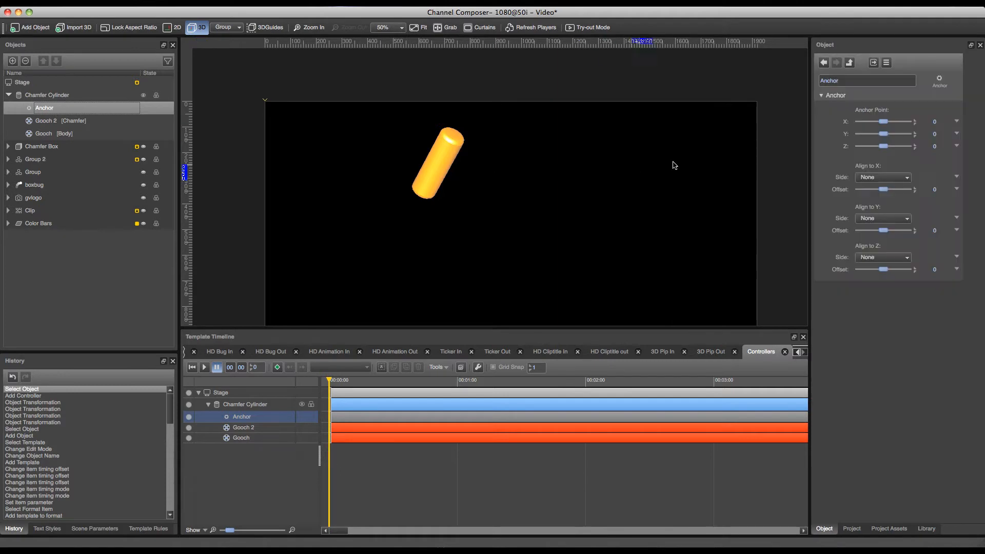
{"action": "left_click_drag", "start_coordinate": [881, 121], "coordinate": [887, 136]}
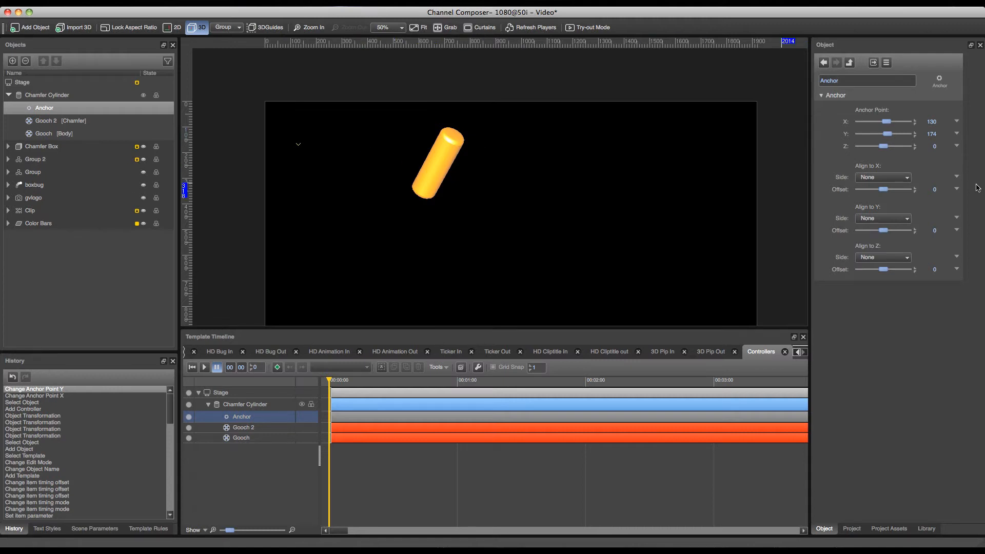
{"action": "left_click", "coordinate": [904, 177]}
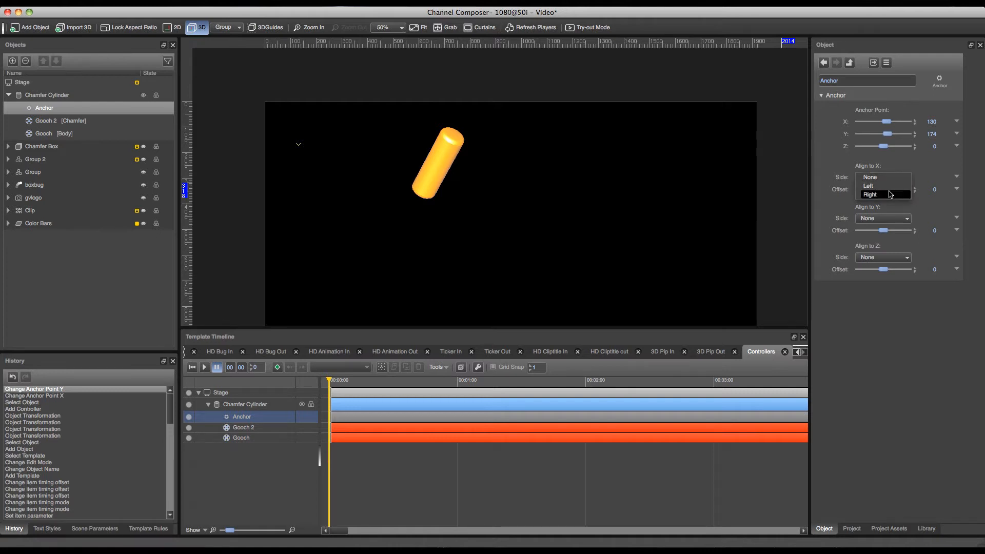
{"action": "left_click", "coordinate": [892, 186]}
{"action": "left_click", "coordinate": [891, 223]}
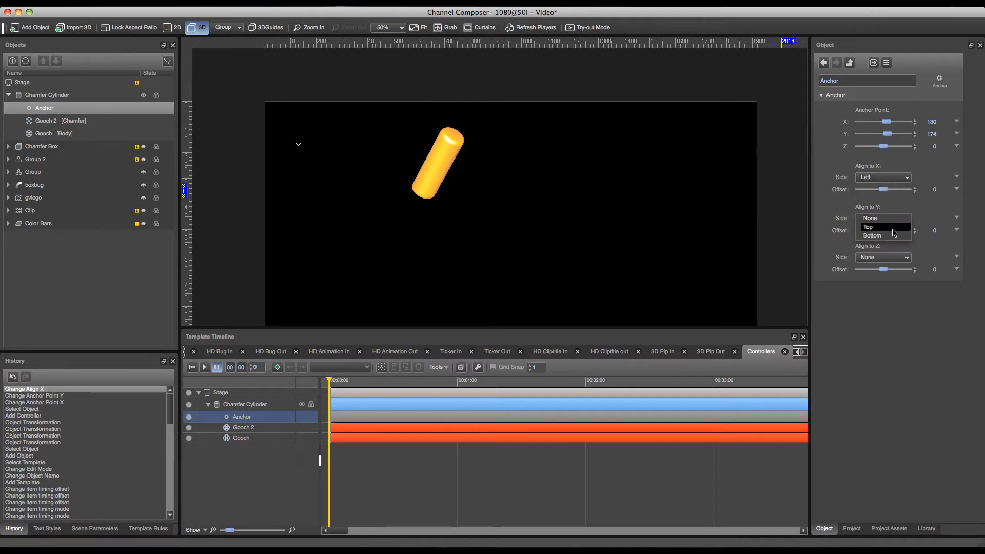
{"action": "left_click", "coordinate": [890, 227]}
{"action": "left_click", "coordinate": [890, 257]}
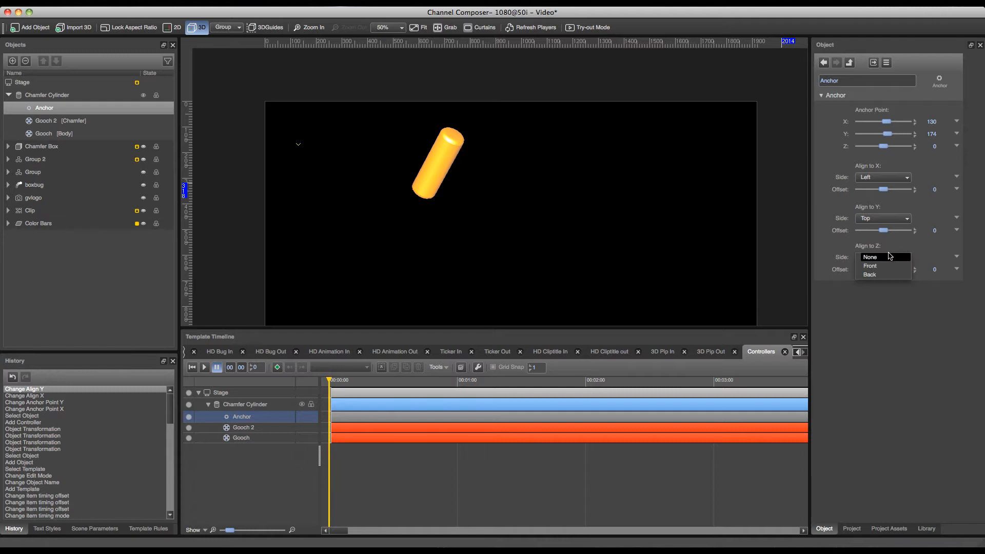
{"action": "left_click", "coordinate": [889, 256]}
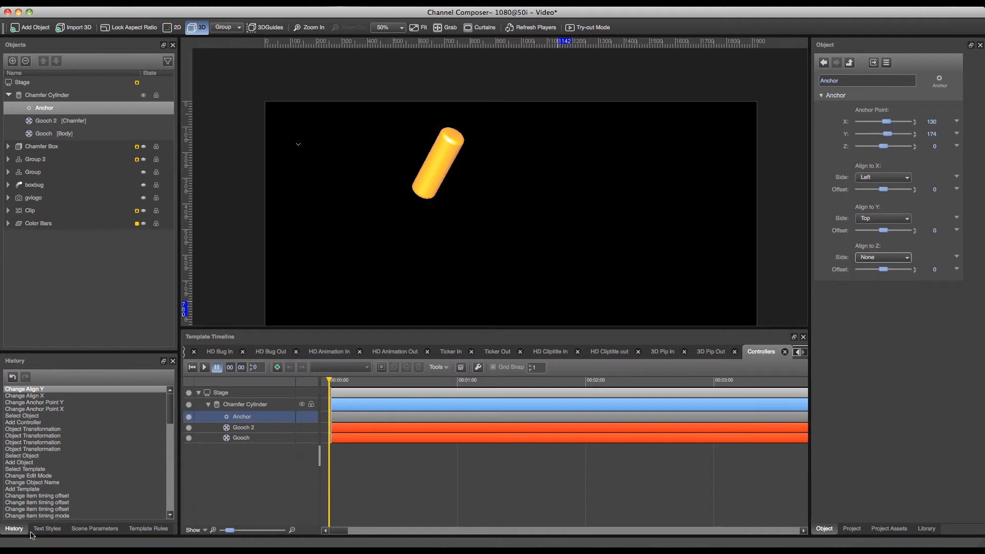
{"action": "left_click_drag", "start_coordinate": [328, 385], "coordinate": [391, 399]}
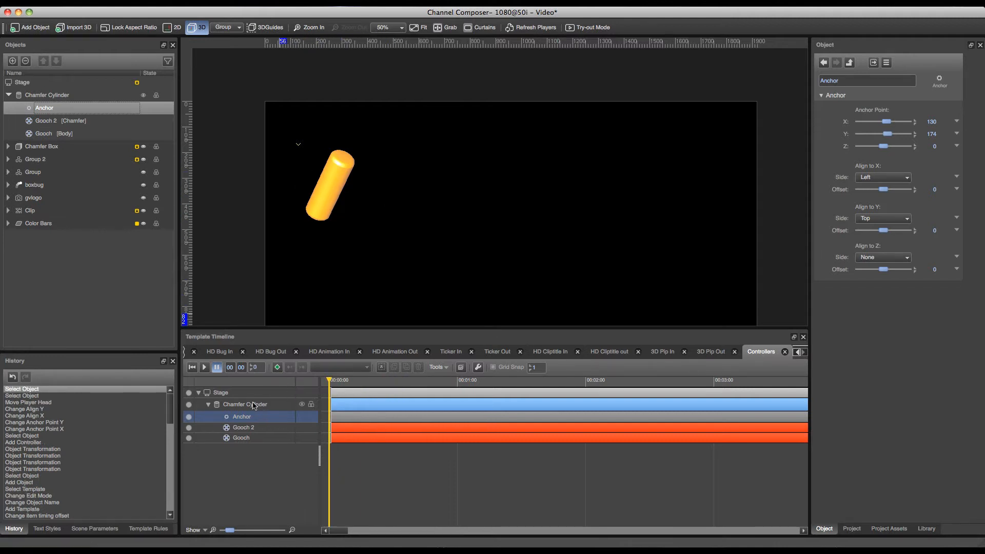
Lock the Chamfer Cylinder's scaling proportions and insert a keyframe at the start of the timeline.
{"action": "left_click", "coordinate": [253, 405]}
{"action": "scroll", "coordinate": [982, 369], "scroll_direction": "down", "scroll_amount": 10}
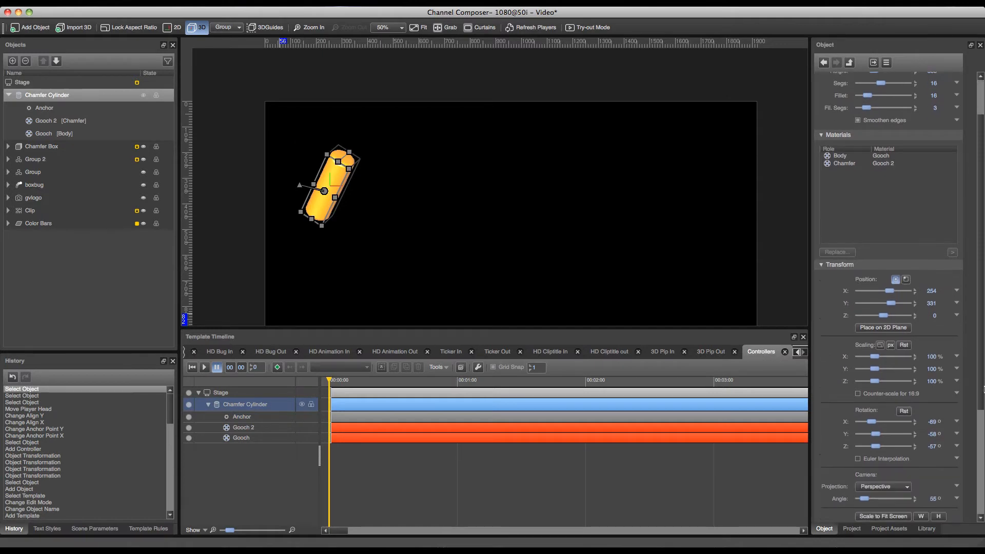
{"action": "scroll", "coordinate": [982, 390], "scroll_direction": "down", "scroll_amount": 1}
{"action": "left_click", "coordinate": [879, 327]}
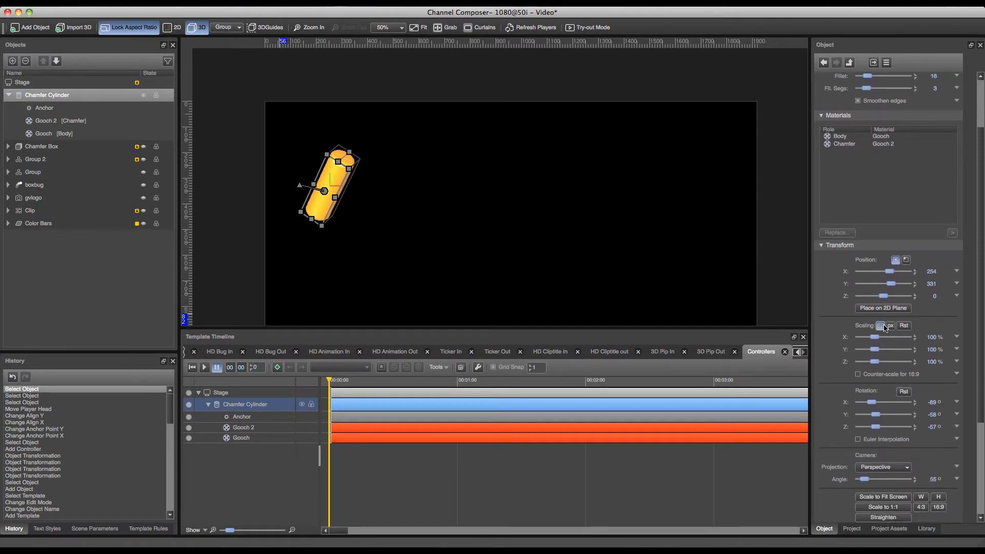
{"action": "left_click", "coordinate": [277, 367]}
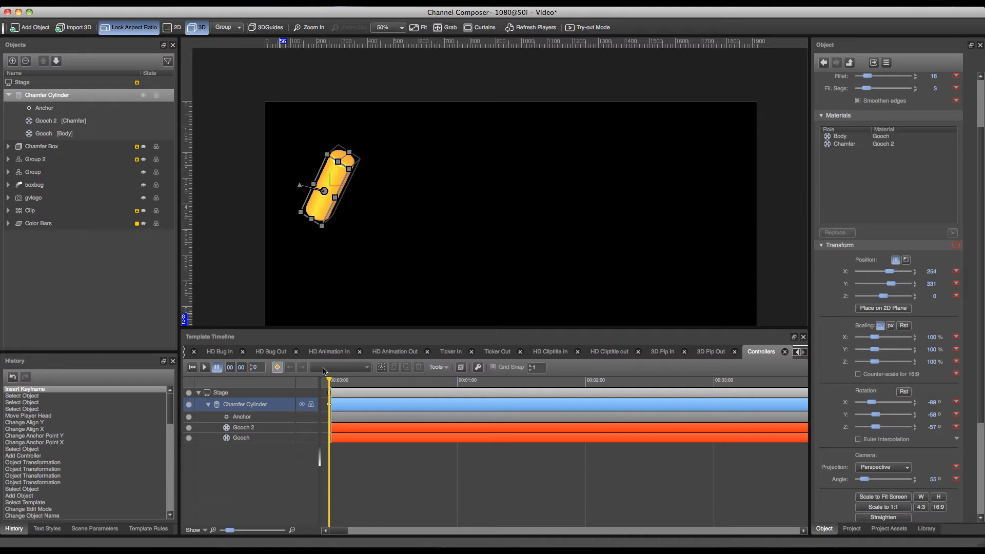
At about one second on the timeline, scale the cylinder uniformly to 243% and insert a second keyframe.
{"action": "left_click_drag", "start_coordinate": [329, 383], "coordinate": [462, 393]}
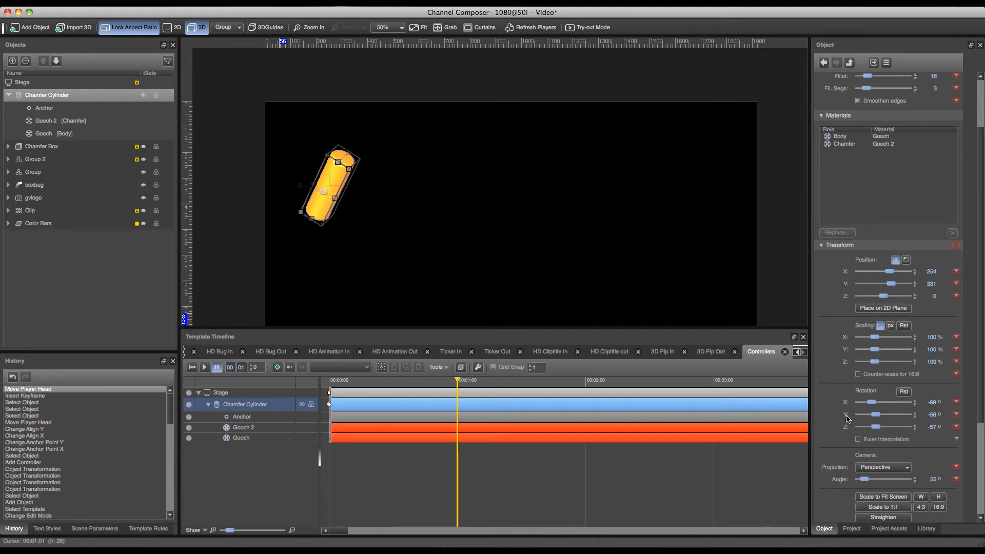
{"action": "left_click_drag", "start_coordinate": [875, 337], "coordinate": [898, 337]}
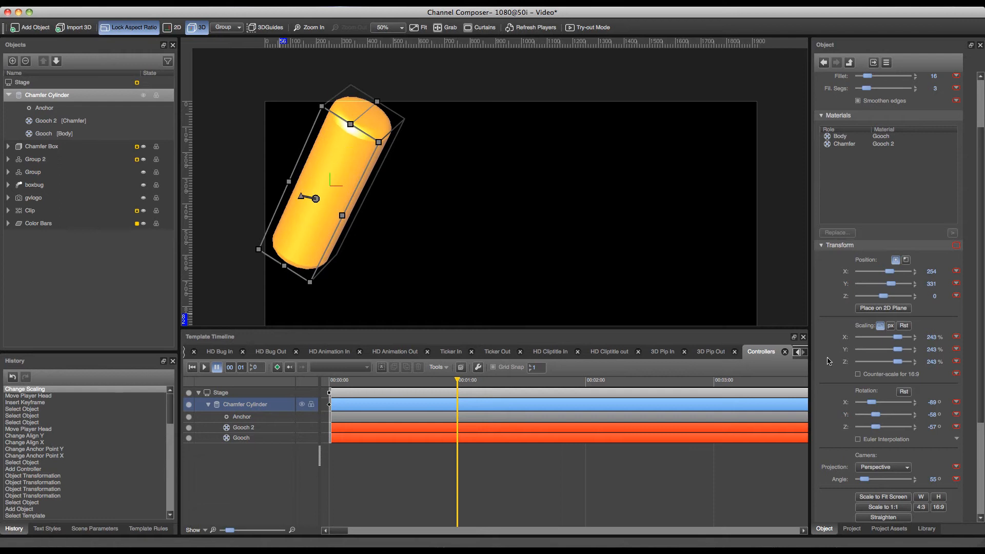
{"action": "left_click", "coordinate": [277, 367]}
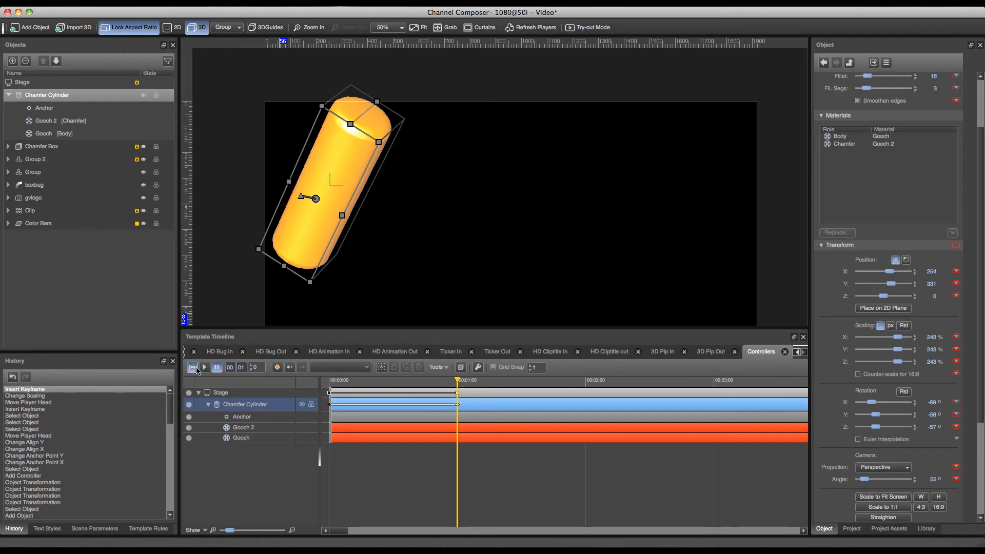
Play the template from the start to check the anchored scaling animation, and return the playhead to the beginning.
{"action": "left_click", "coordinate": [192, 367]}
{"action": "left_click", "coordinate": [204, 367]}
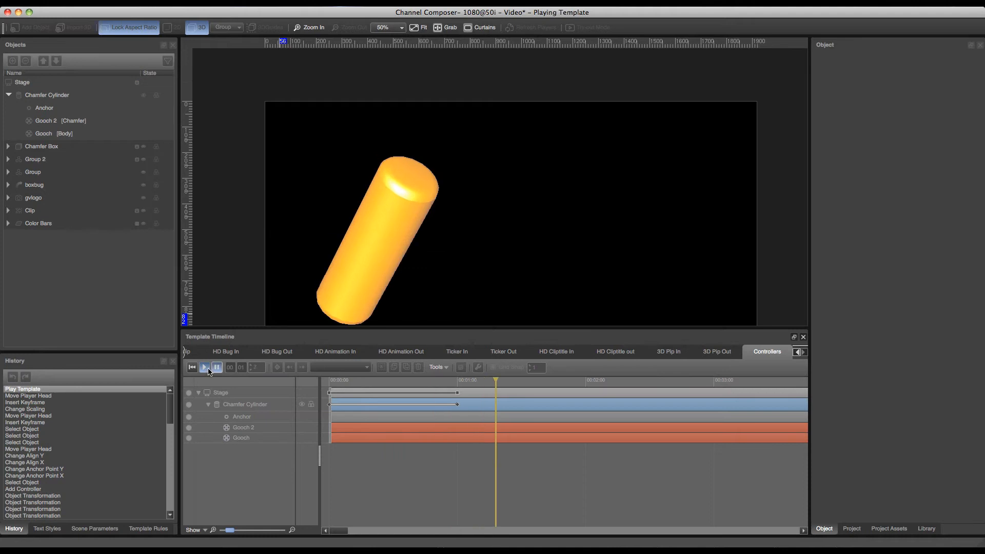
{"action": "left_click", "coordinate": [216, 367]}
{"action": "left_click", "coordinate": [204, 367]}
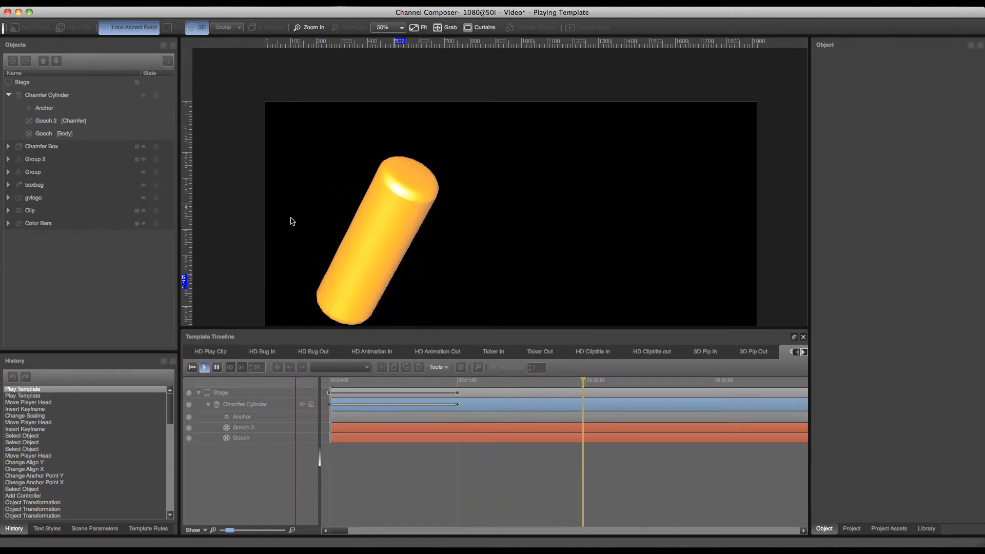
{"action": "left_click", "coordinate": [216, 367]}
{"action": "left_click", "coordinate": [193, 369]}
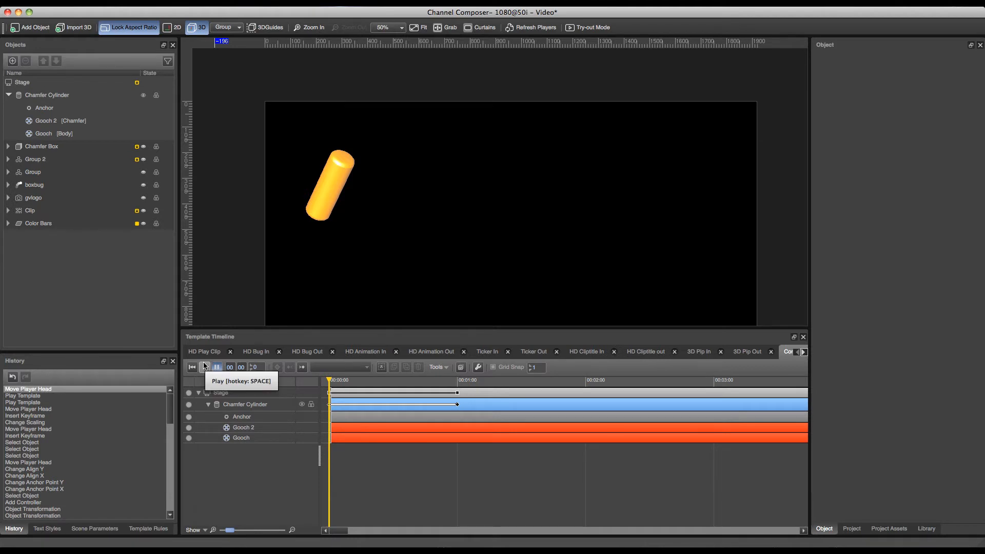
Set the Chamfer Cylinder's X position to about 326.
{"action": "left_click", "coordinate": [255, 404]}
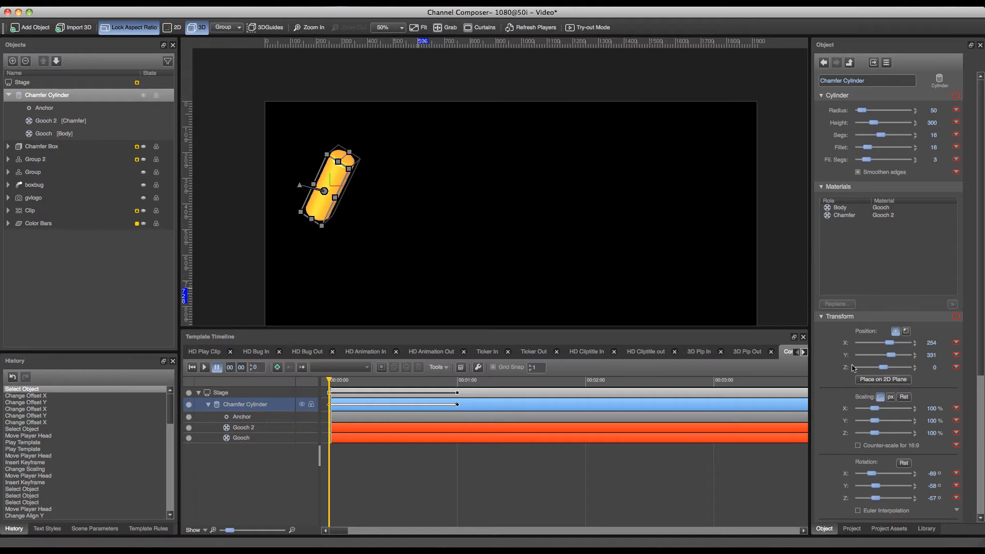
{"action": "mouse_move", "coordinate": [890, 344]}
{"action": "left_mouse_down"}
{"action": "mouse_move", "coordinate": [902, 343]}
{"action": "mouse_move", "coordinate": [891, 343]}
{"action": "left_mouse_up"}
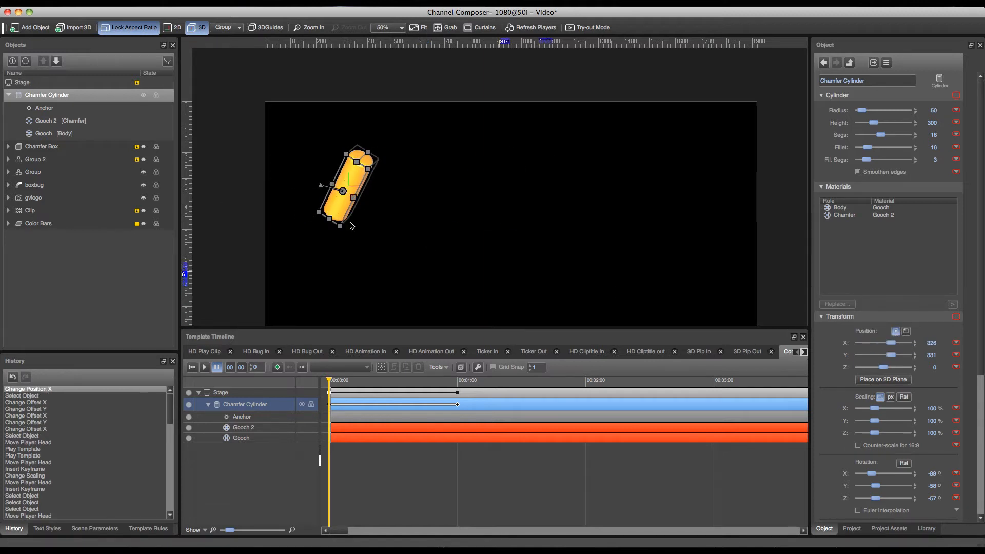
Replace the Chamfer Cylinder's Anchor controller with a FromTo controller.
{"action": "left_click", "coordinate": [51, 108]}
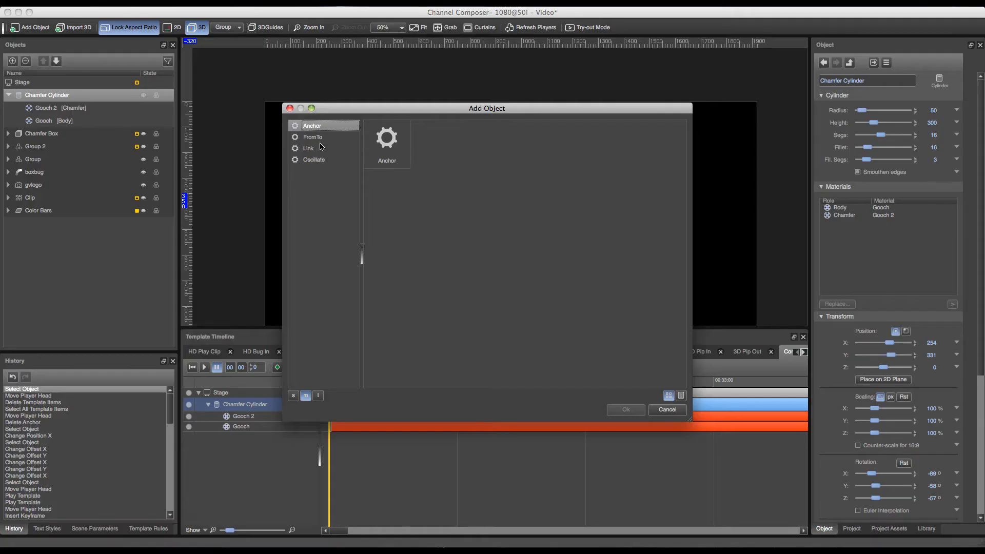
{"action": "left_click", "coordinate": [319, 140]}
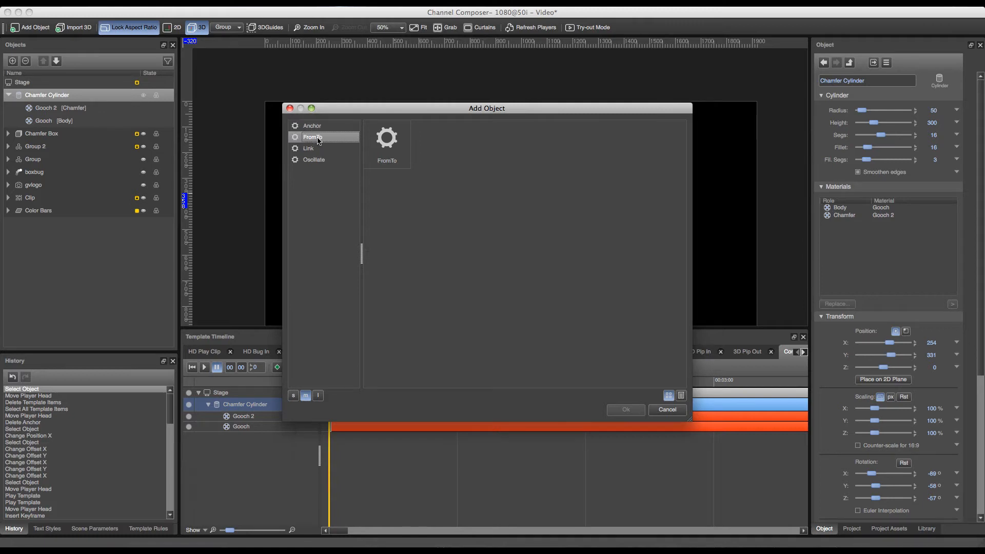
{"action": "left_click", "coordinate": [374, 139]}
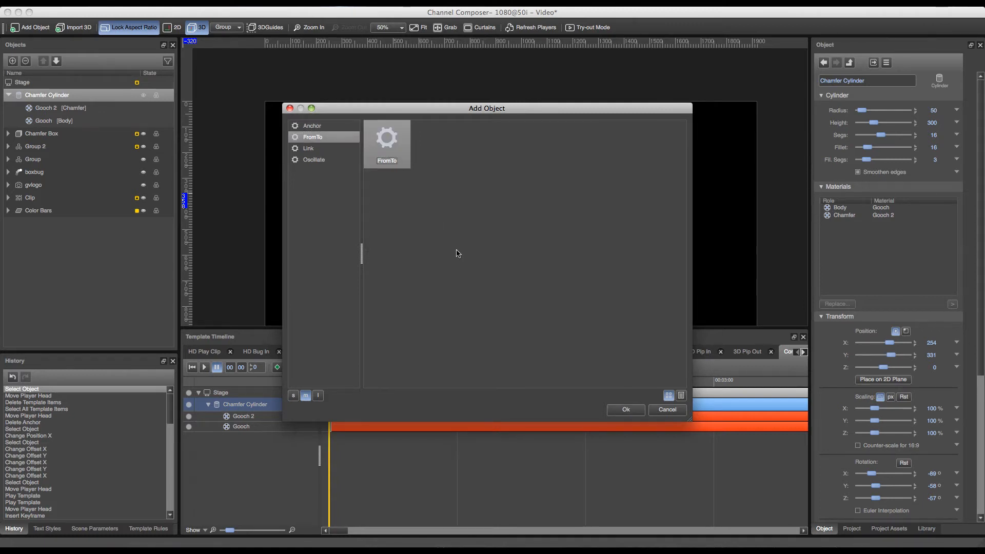
{"action": "left_click", "coordinate": [627, 409]}
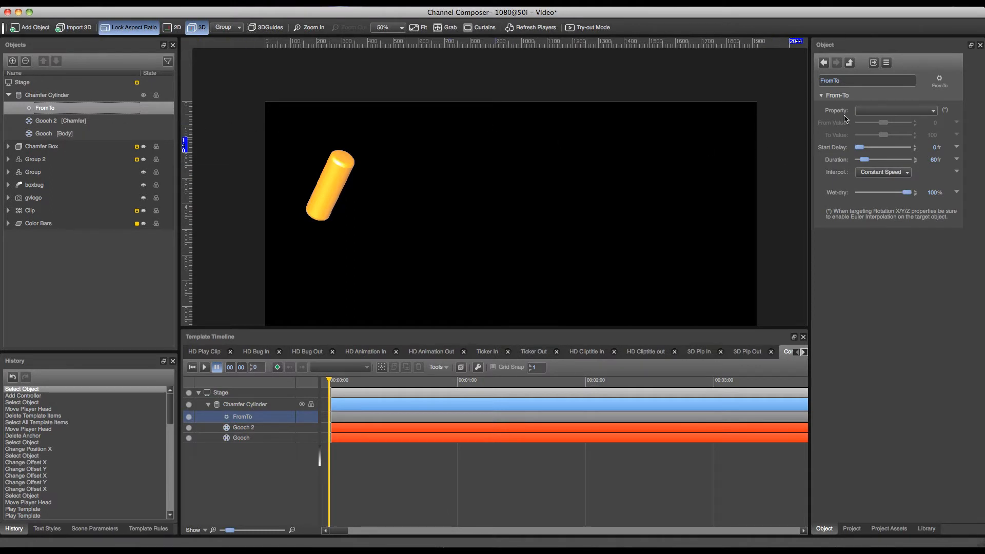
Make the FromTo controller drive Position X from 500 to 1200.
{"action": "left_click", "coordinate": [903, 115]}
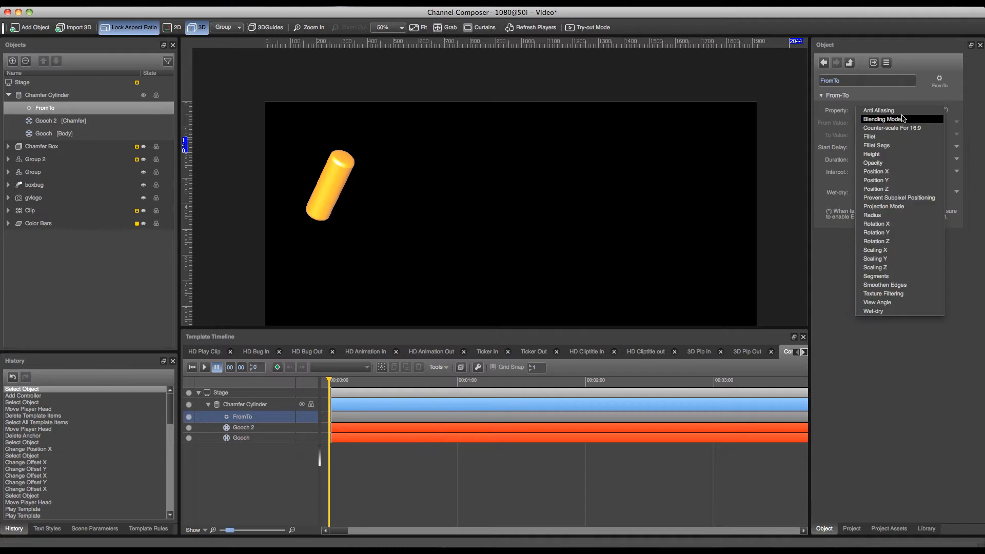
{"action": "left_click", "coordinate": [889, 175]}
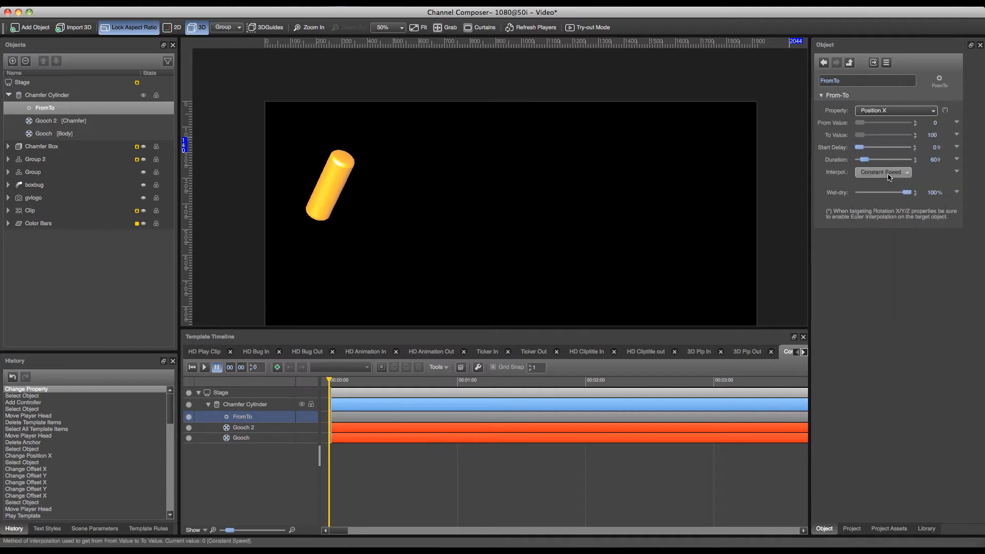
{"action": "left_click", "coordinate": [935, 123]}
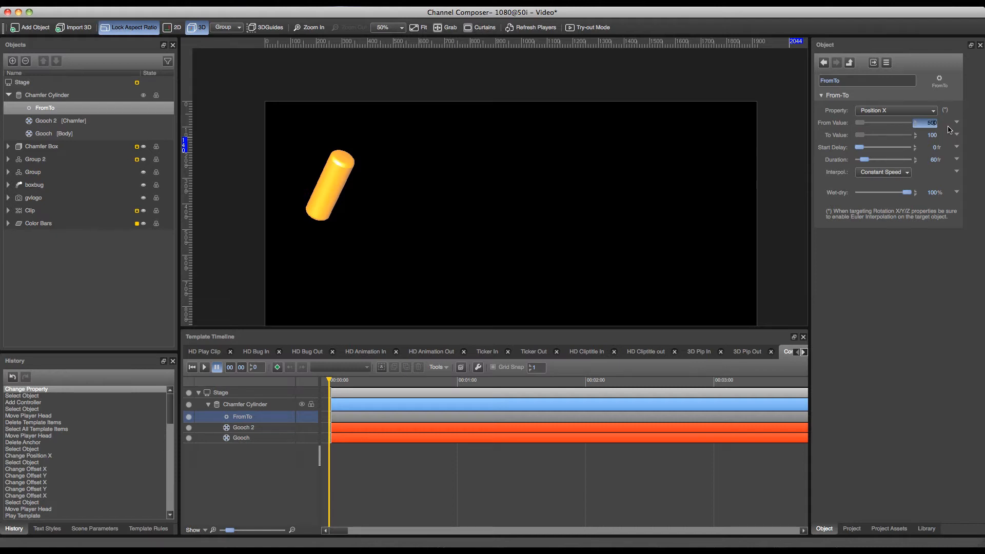
{"action": "key", "text": "Tab"}
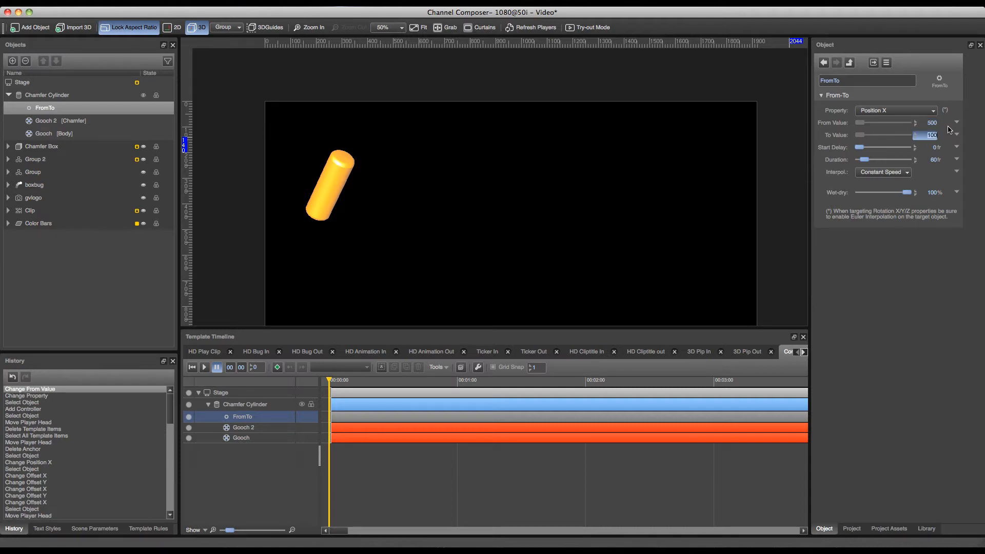
{"action": "type", "text": "1200"}
{"action": "key", "text": "Return"}
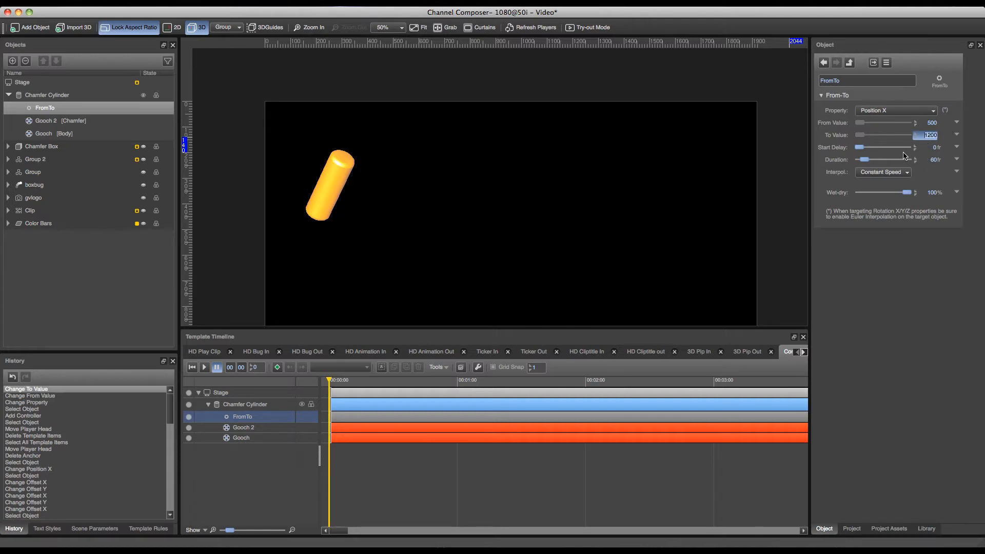
Set the FromTo controller's duration to 25 frames and play the template to preview the movement.
{"action": "left_click", "coordinate": [929, 162]}
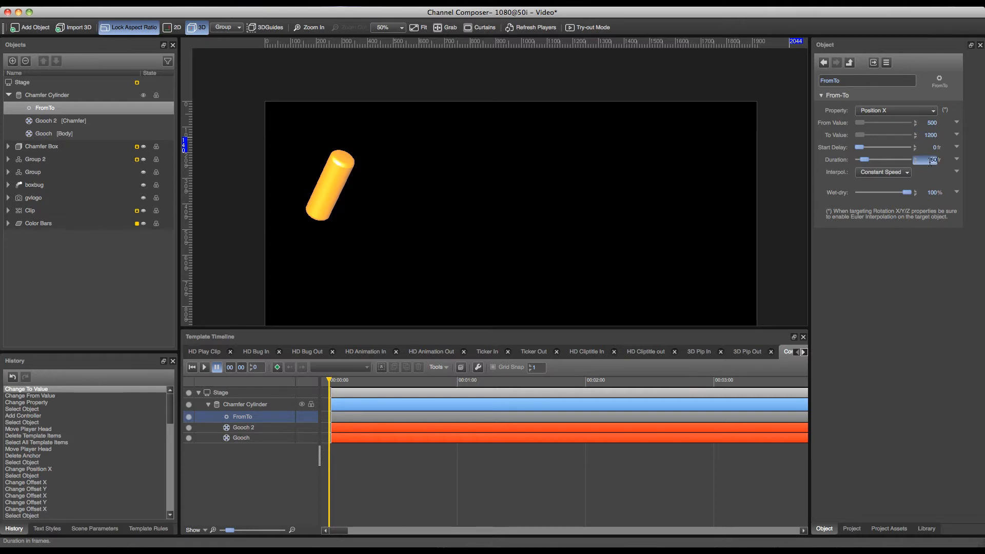
{"action": "type", "text": "25"}
{"action": "key", "text": "Return"}
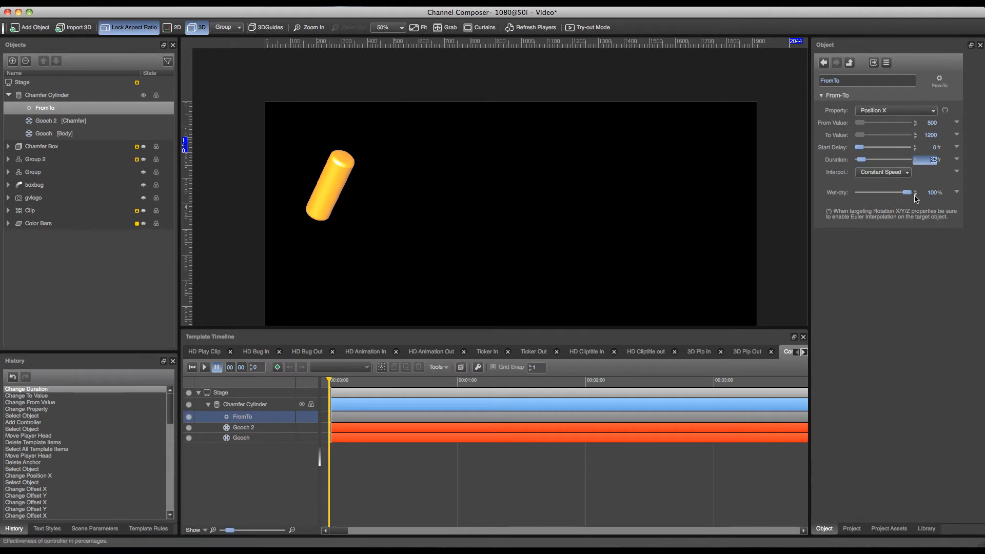
{"action": "left_click", "coordinate": [204, 367]}
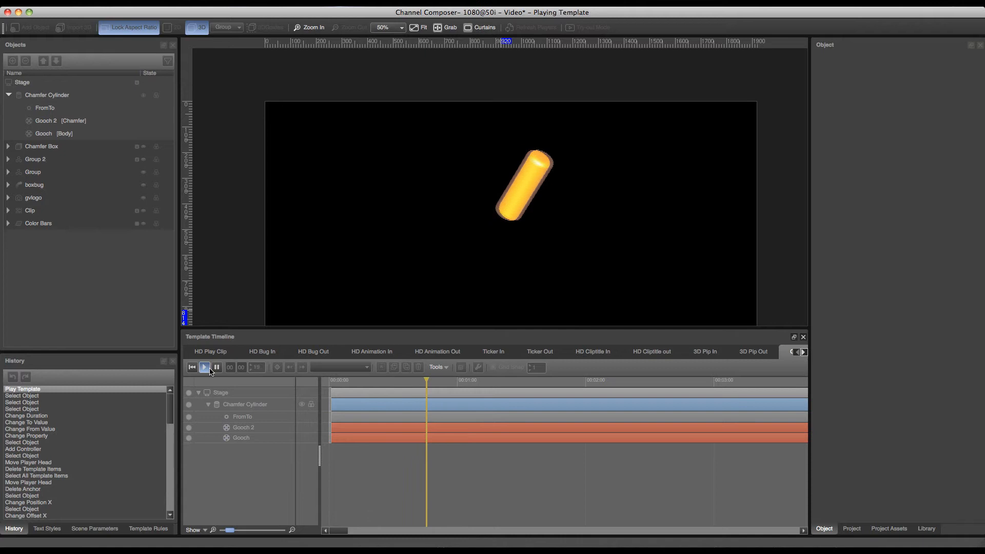
Replay the template to preview the FromTo movement again, and stop playback.
{"action": "left_click", "coordinate": [217, 367]}
{"action": "left_click", "coordinate": [204, 367]}
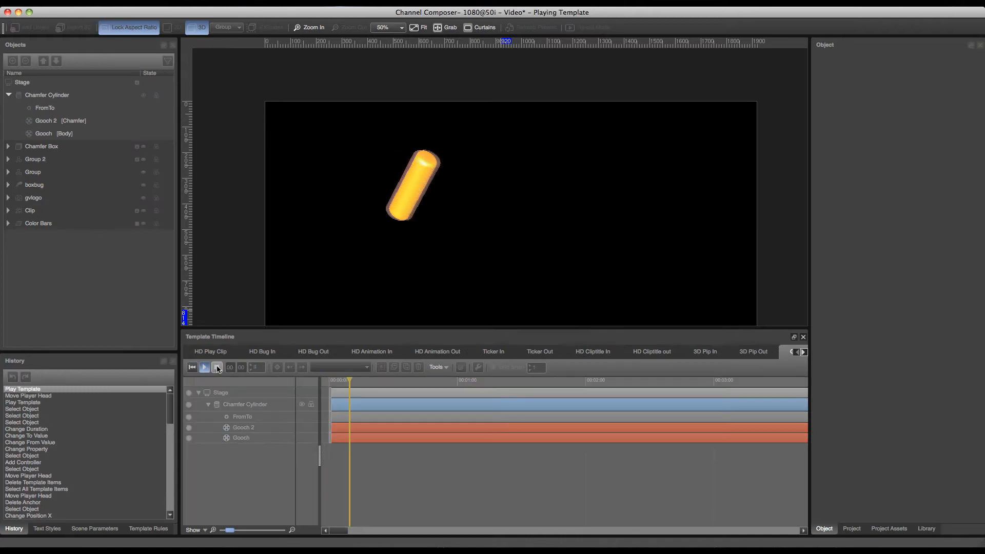
{"action": "left_click", "coordinate": [217, 367]}
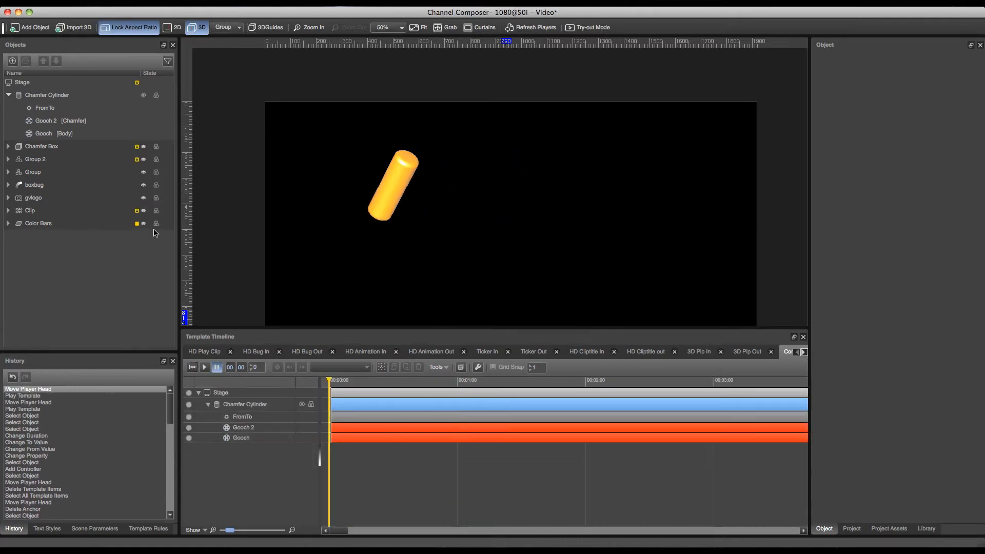
Replace the Chamfer Cylinder's FromTo controller with a Link controller.
{"action": "left_click", "coordinate": [42, 97]}
{"action": "left_click", "coordinate": [45, 109]}
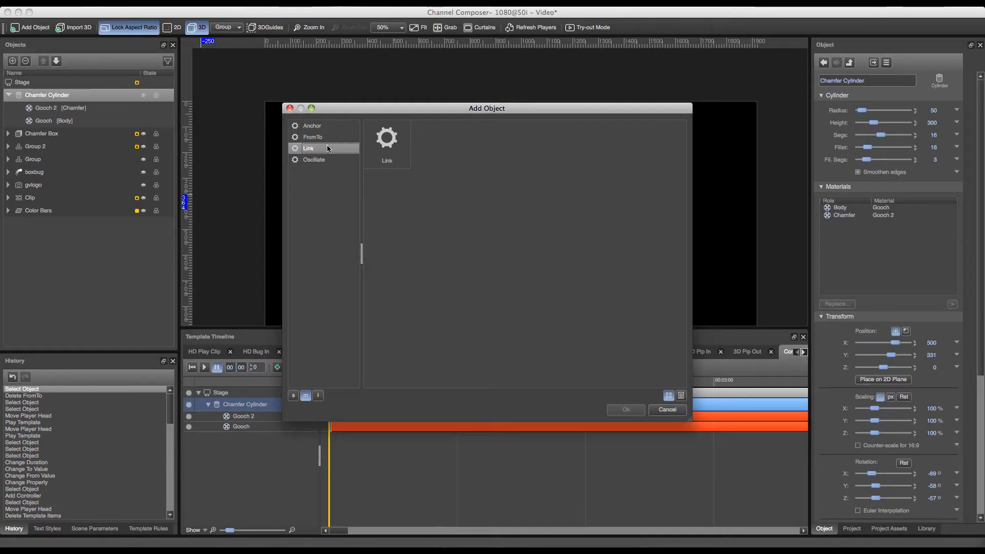
{"action": "left_click", "coordinate": [379, 138]}
{"action": "left_click", "coordinate": [634, 408]}
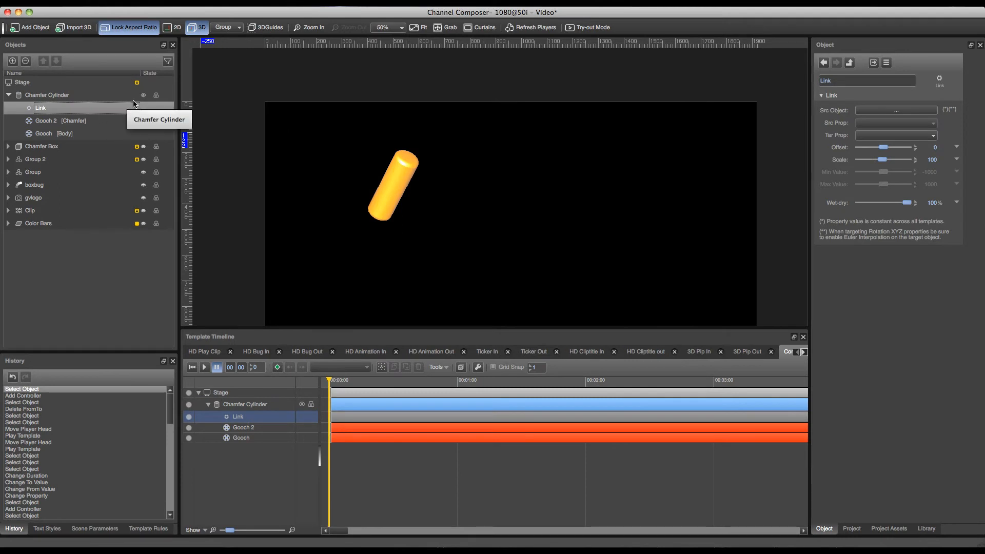
Show all stage objects in the source picker and choose Clip as the Link controller's source object.
{"action": "left_click", "coordinate": [892, 111]}
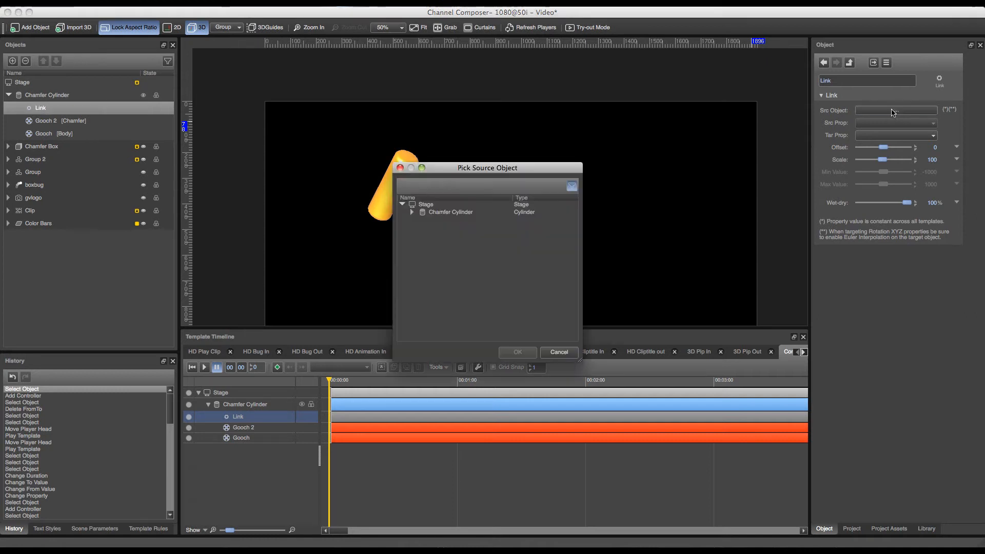
{"action": "left_click", "coordinate": [571, 186]}
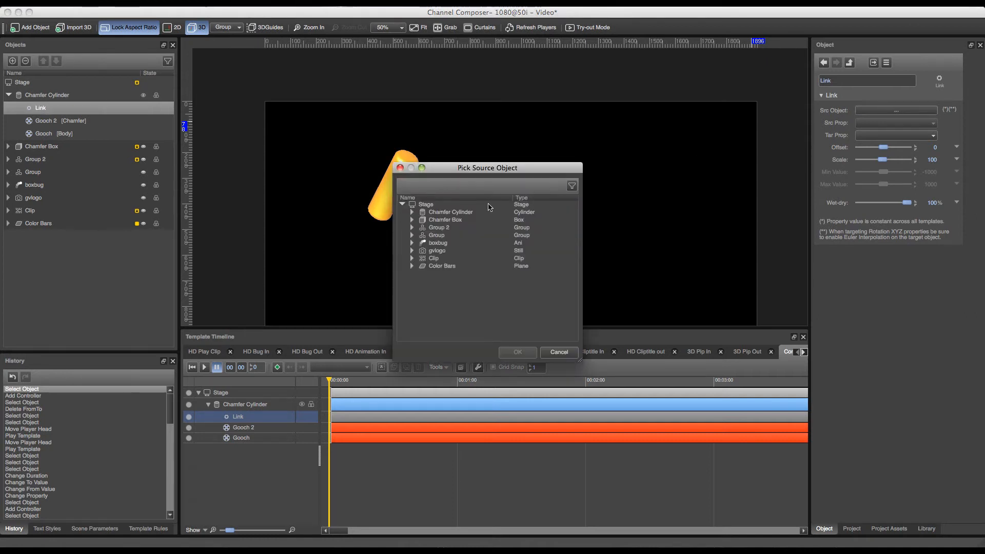
{"action": "left_click", "coordinate": [412, 258]}
{"action": "left_click", "coordinate": [432, 257]}
{"action": "left_click", "coordinate": [517, 352]}
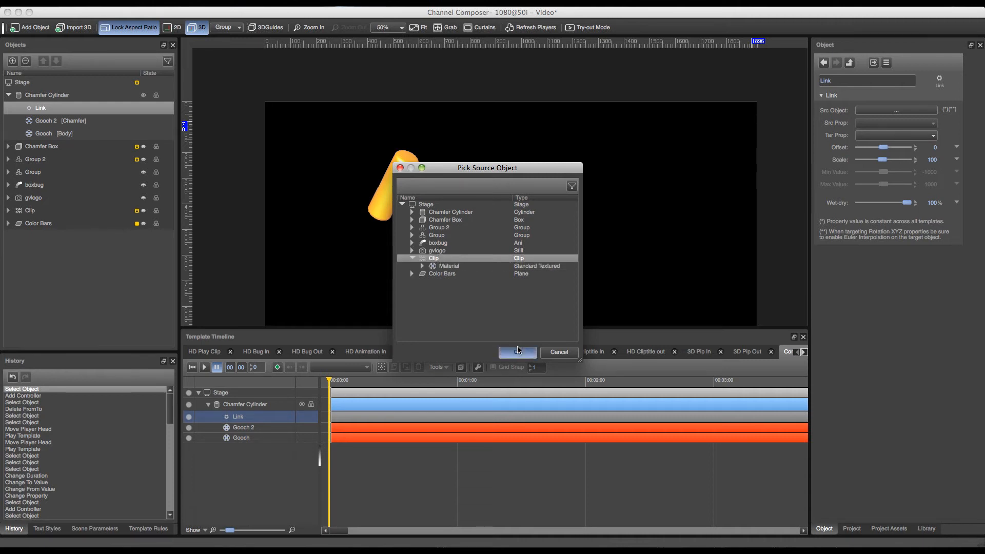
Link the Clip's Position X to the cylinder's Position X and apply it at the start of the timeline.
{"action": "left_click", "coordinate": [898, 127]}
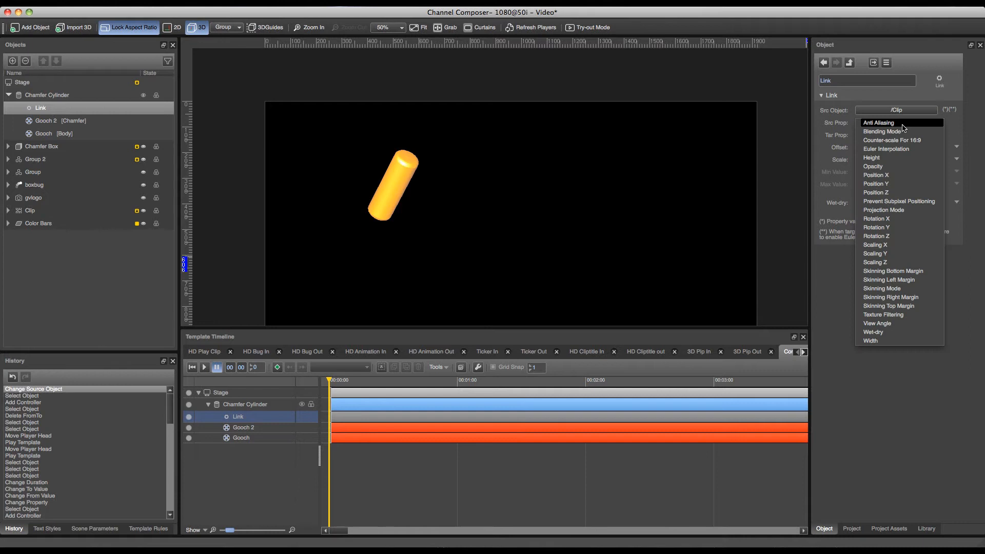
{"action": "left_click", "coordinate": [882, 173]}
{"action": "left_click", "coordinate": [895, 135]}
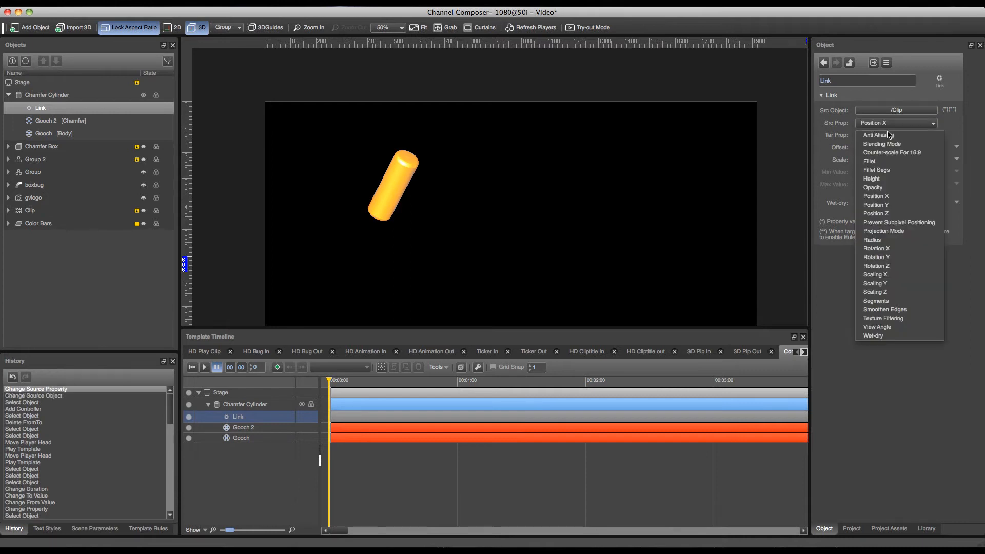
{"action": "left_click", "coordinate": [879, 197]}
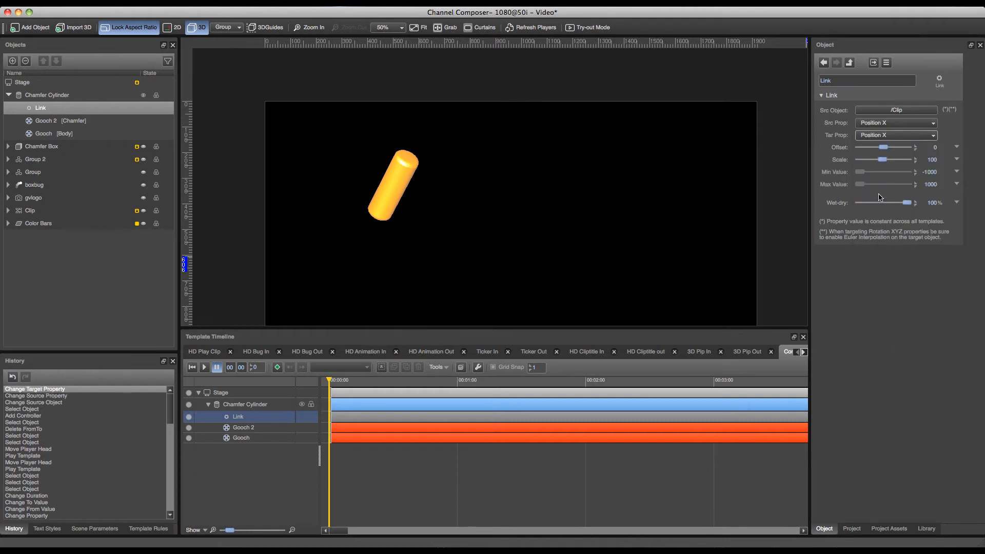
{"action": "left_click", "coordinate": [335, 379]}
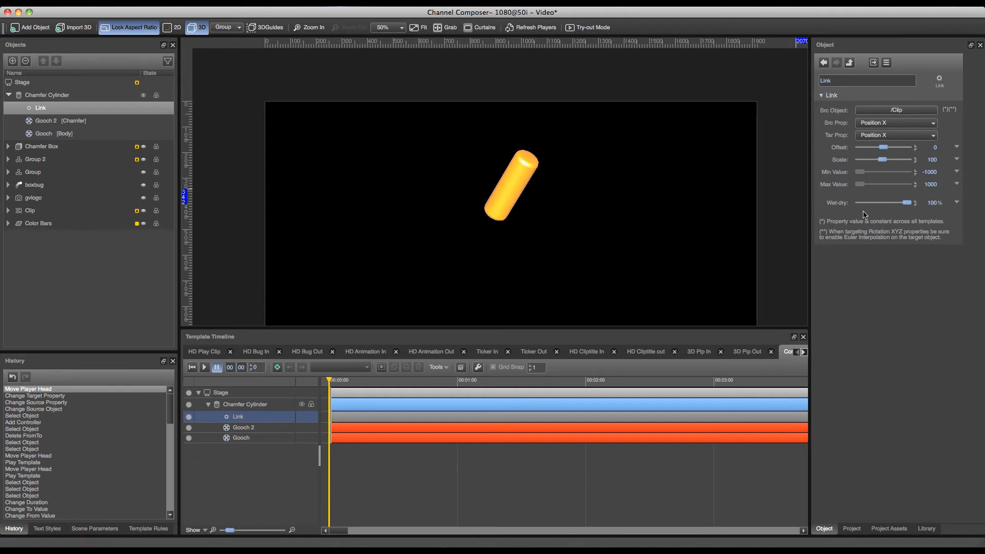
Add a second Link controller nested under the Chamfer Cylinder's existing Link controller.
{"action": "right_click", "coordinate": [39, 111]}
{"action": "left_click", "coordinate": [69, 144]}
{"action": "left_click", "coordinate": [313, 139]}
{"action": "double_click", "coordinate": [403, 157]}
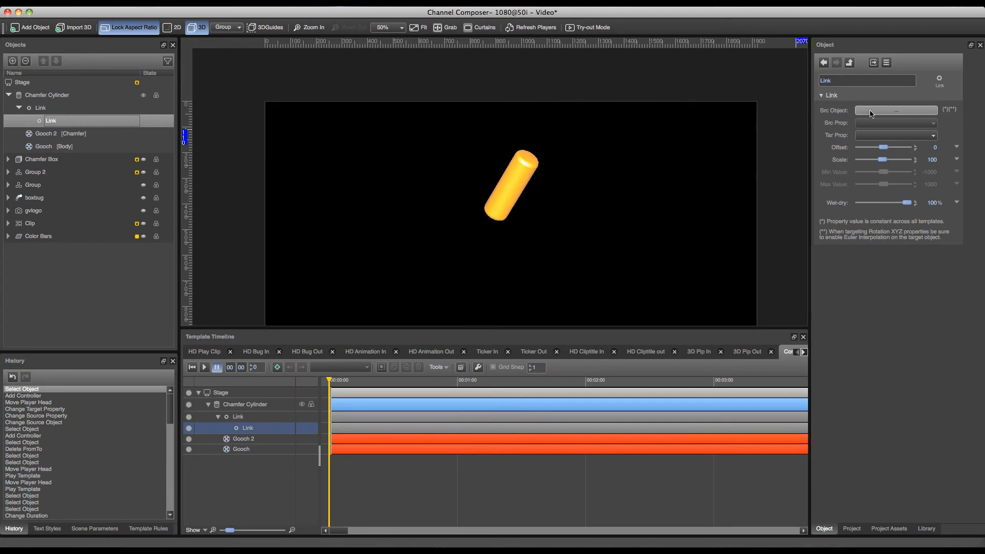
Examine the nested Link controller's source object choices and the target properties it can drive.
{"action": "left_click", "coordinate": [864, 111]}
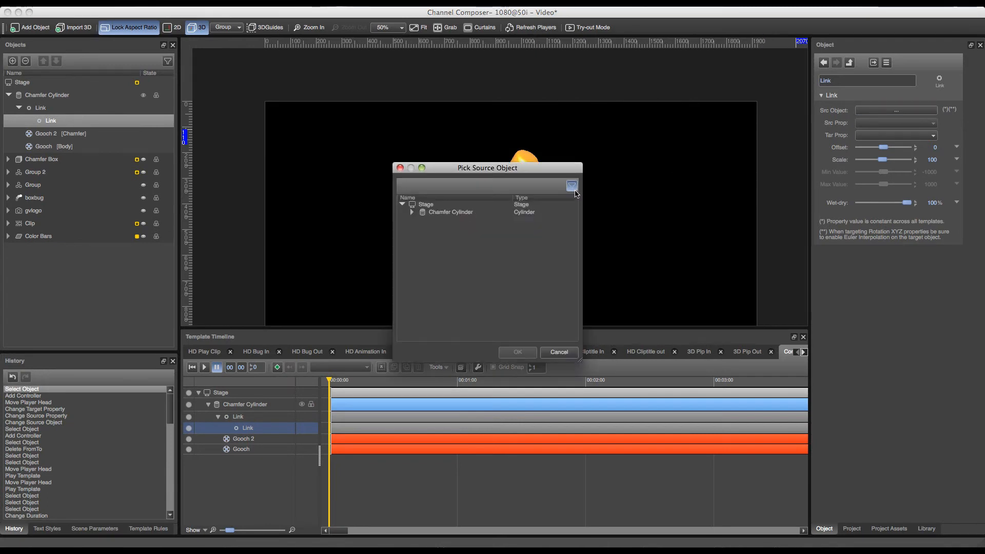
{"action": "left_click", "coordinate": [559, 351]}
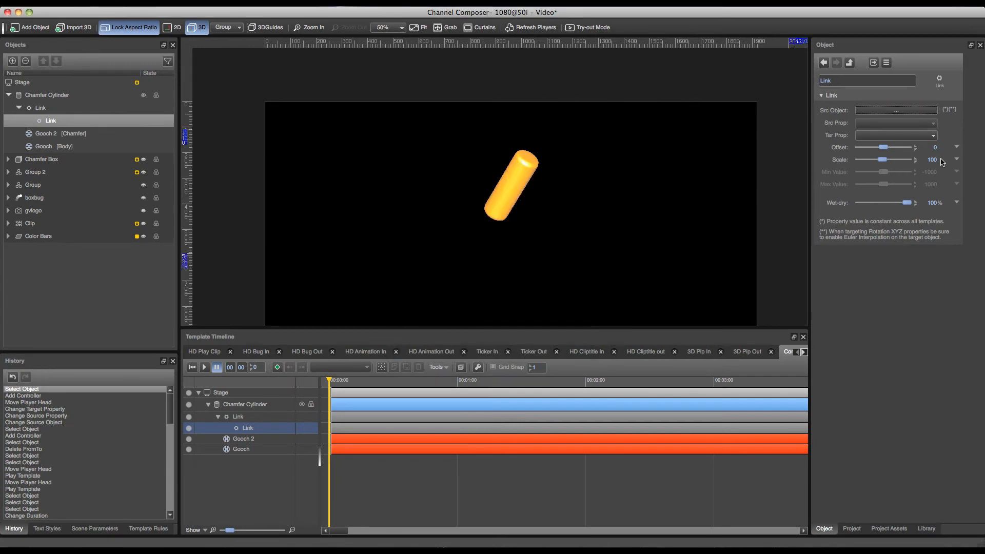
{"action": "left_click", "coordinate": [927, 135]}
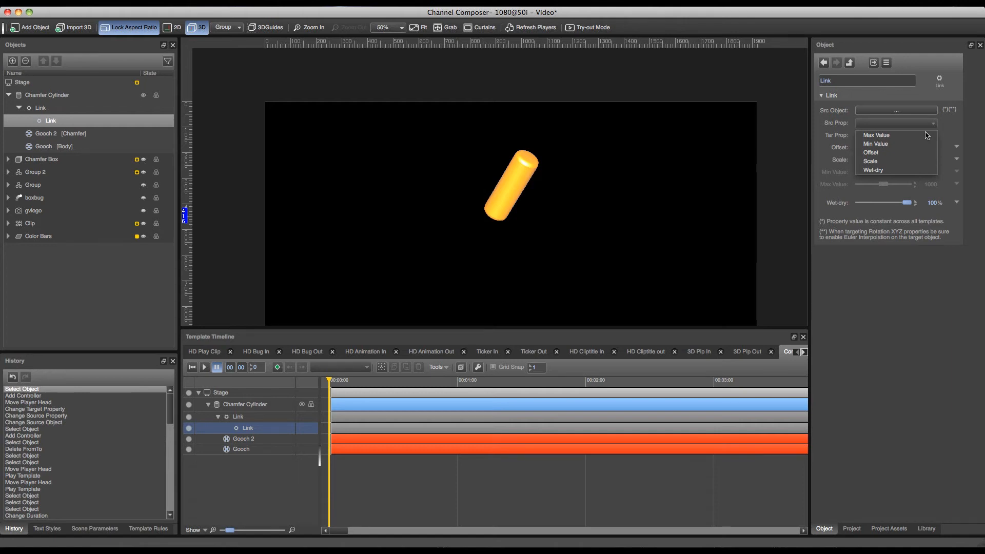
{"action": "left_click", "coordinate": [926, 126]}
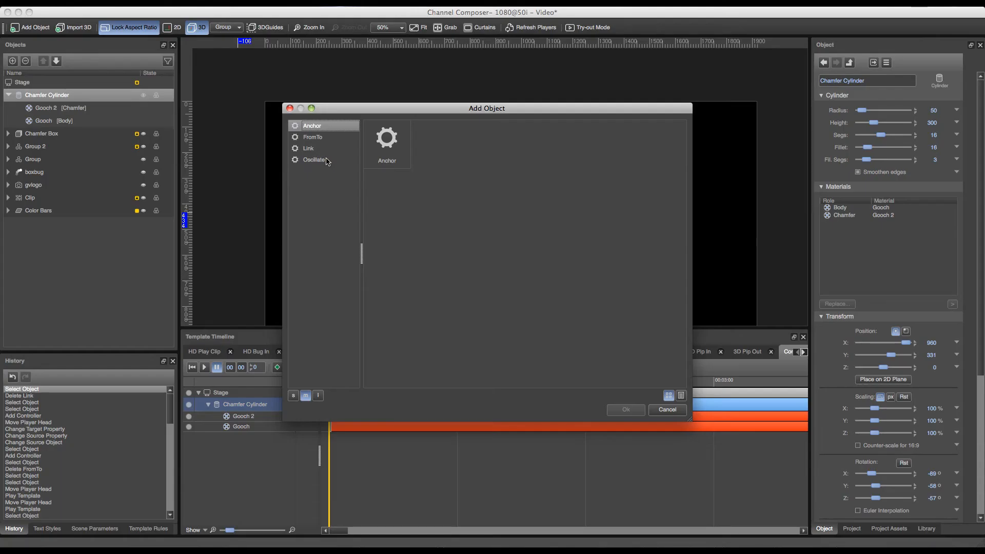
Add an Oscillate controller to the Chamfer Cylinder and make it drive Position X.
{"action": "left_click", "coordinate": [328, 161]}
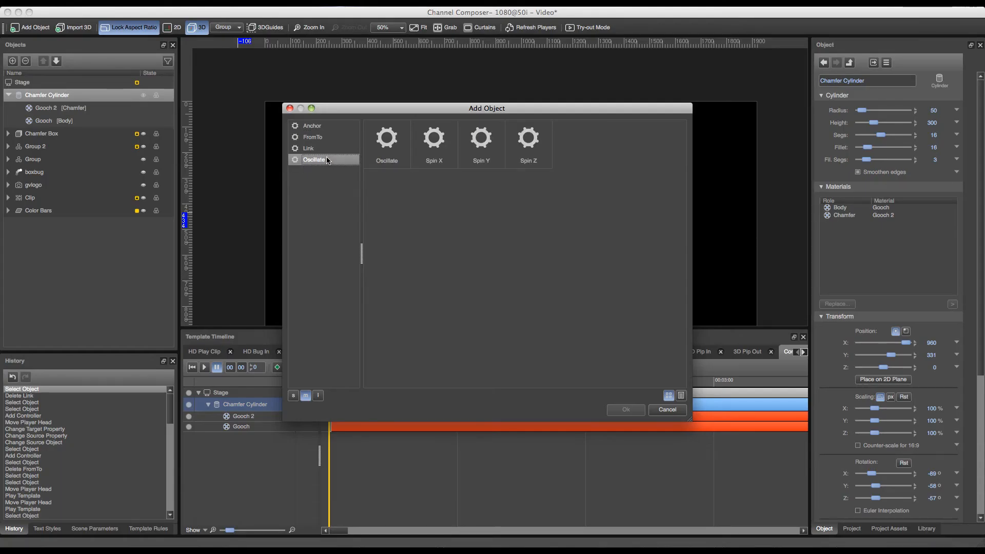
{"action": "double_click", "coordinate": [398, 154]}
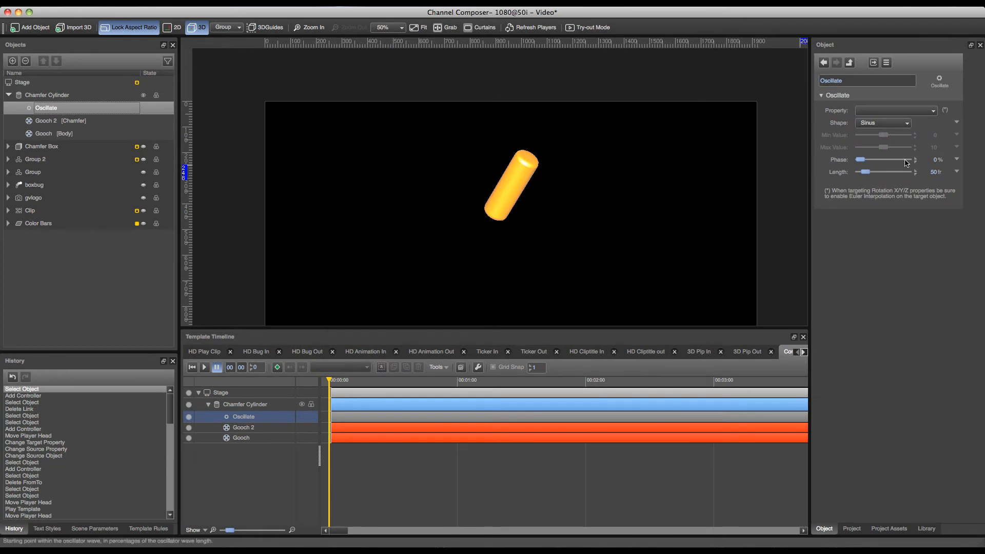
{"action": "left_click", "coordinate": [924, 109]}
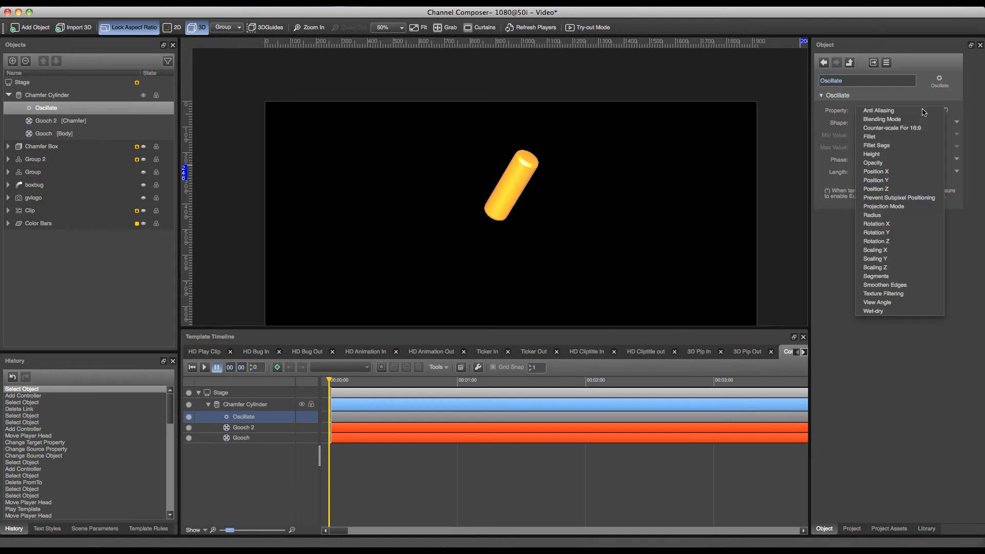
{"action": "left_click", "coordinate": [888, 171]}
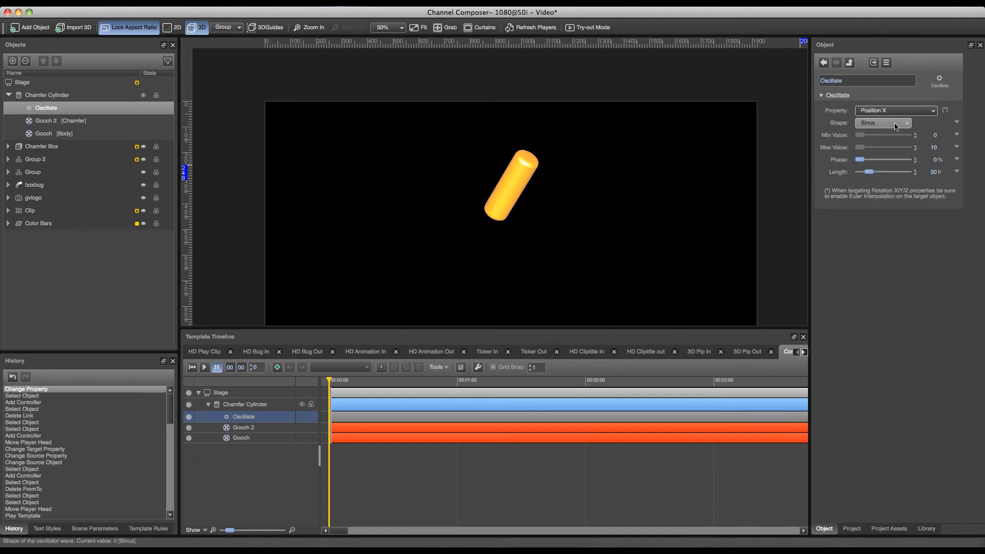
Set the Oscillate controller's minimum value to 500 and maximum value to 1200.
{"action": "left_click", "coordinate": [930, 136]}
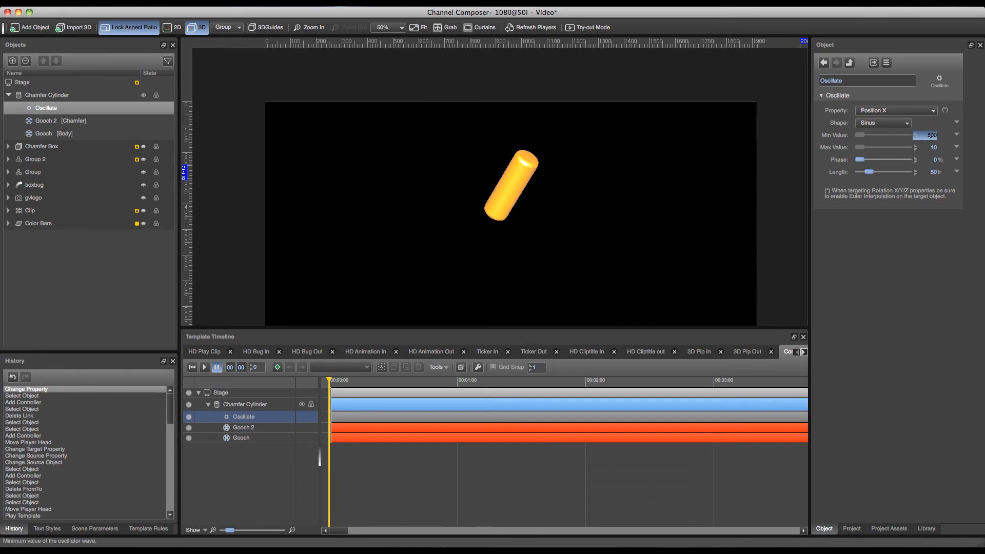
{"action": "type", "text": "500"}
{"action": "key", "text": "Tab"}
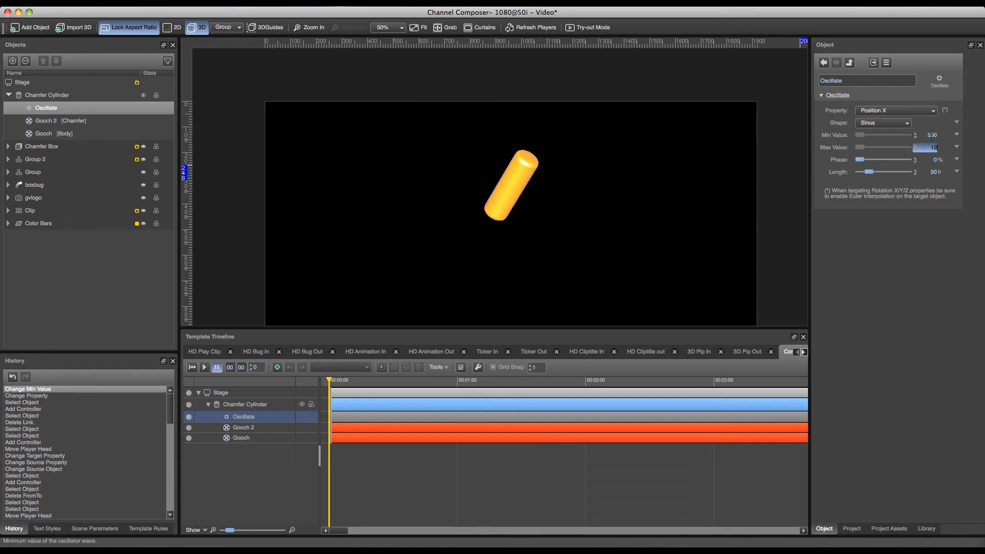
{"action": "type", "text": "1200"}
{"action": "key", "text": "Return"}
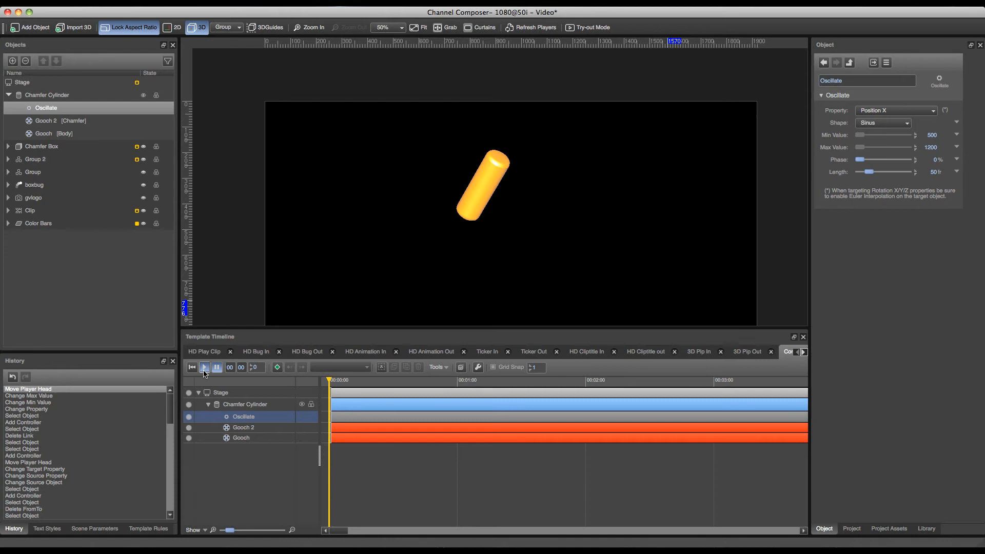
Play the template to preview the Sinus oscillation, and return to the first frame.
{"action": "left_click", "coordinate": [204, 367]}
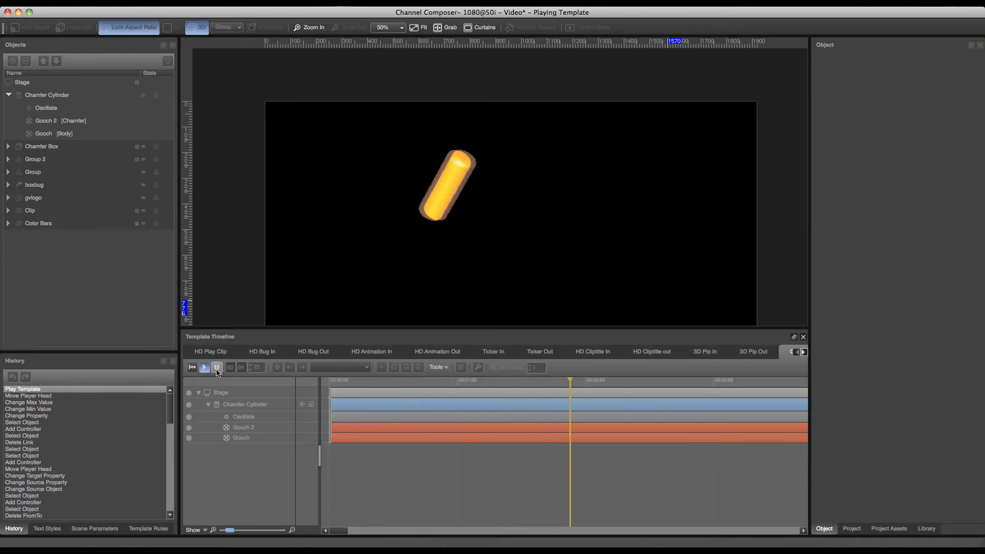
{"action": "left_click", "coordinate": [193, 368]}
{"action": "left_click", "coordinate": [192, 367]}
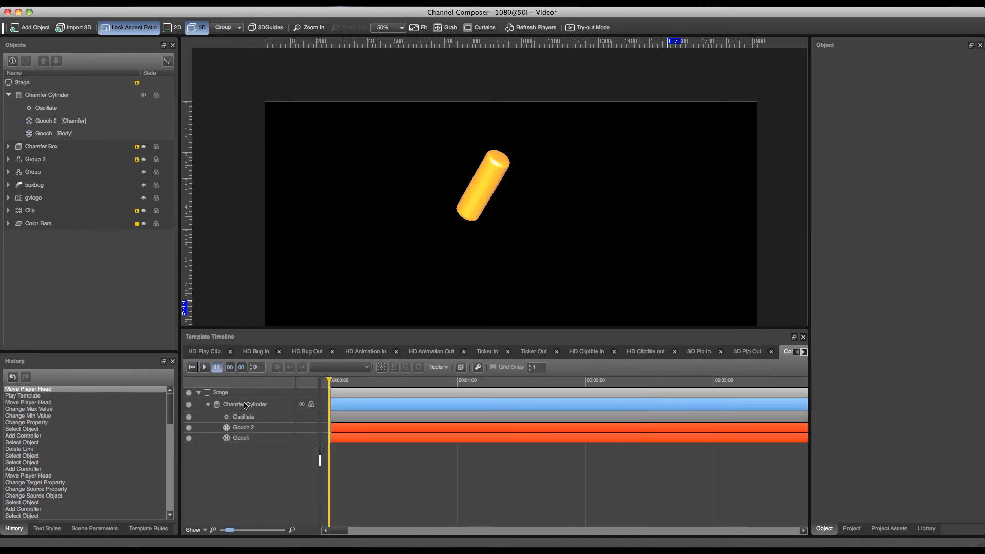
Set the Oscillate controller's shape to Sawtooth and play the template to preview the motion.
{"action": "left_click", "coordinate": [245, 405]}
{"action": "left_click", "coordinate": [244, 417]}
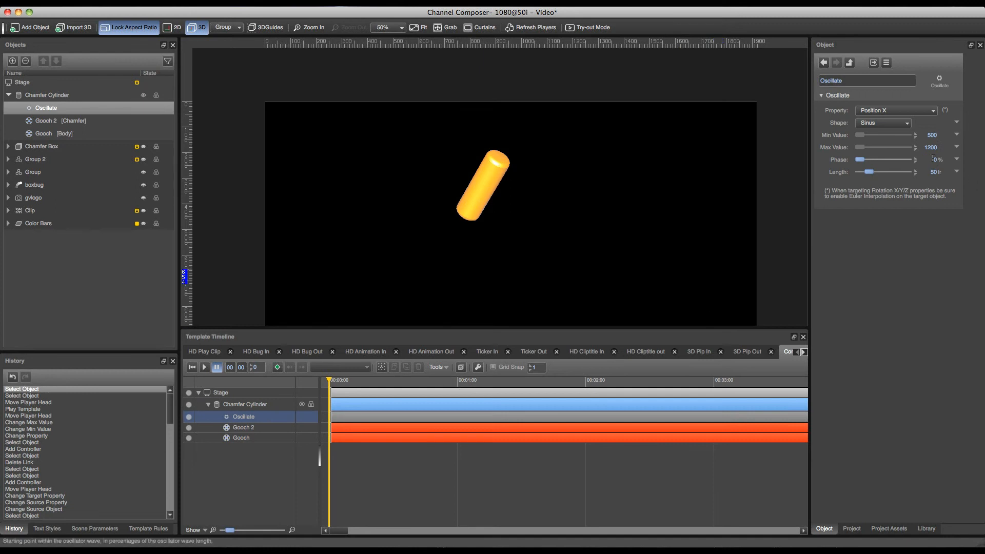
{"action": "left_click", "coordinate": [878, 123]}
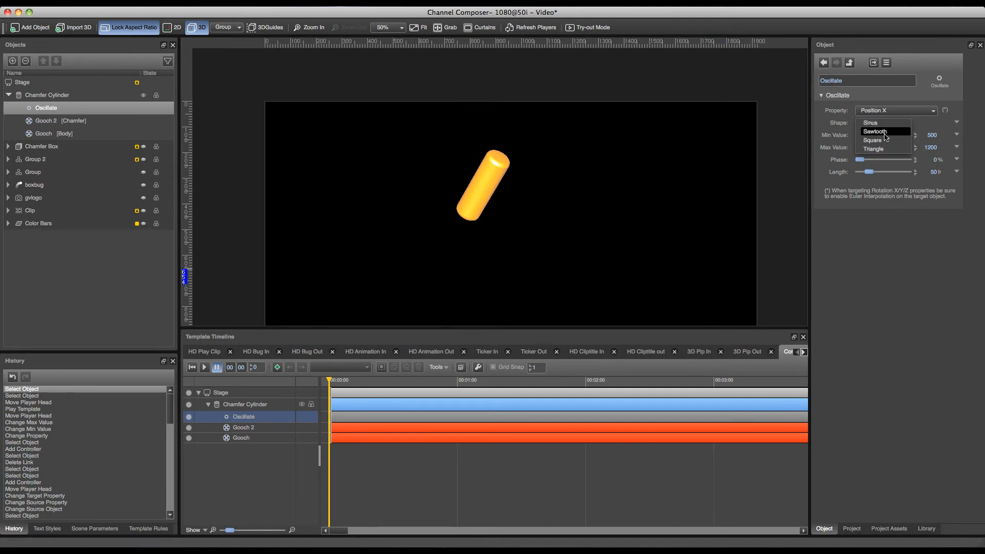
{"action": "left_click", "coordinate": [891, 132]}
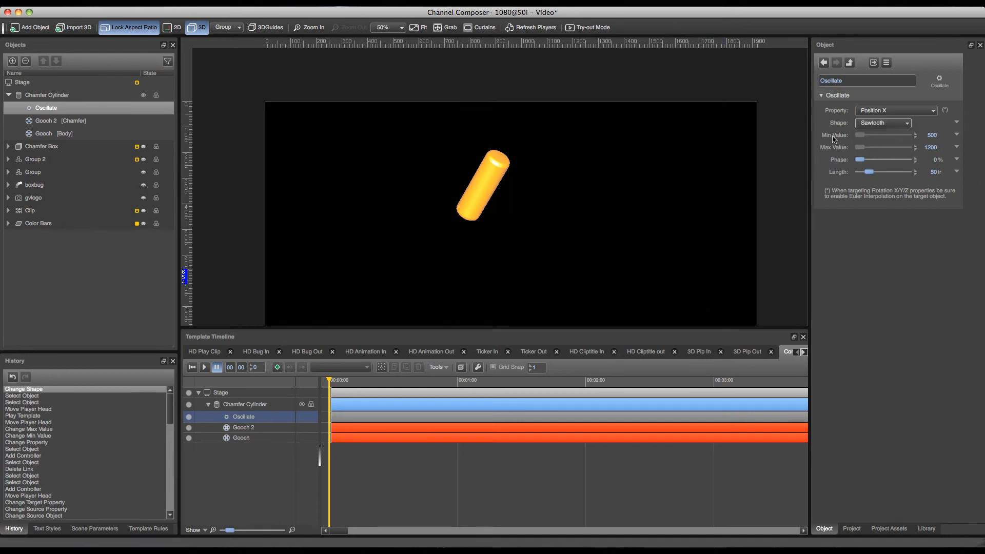
{"action": "left_click", "coordinate": [210, 368]}
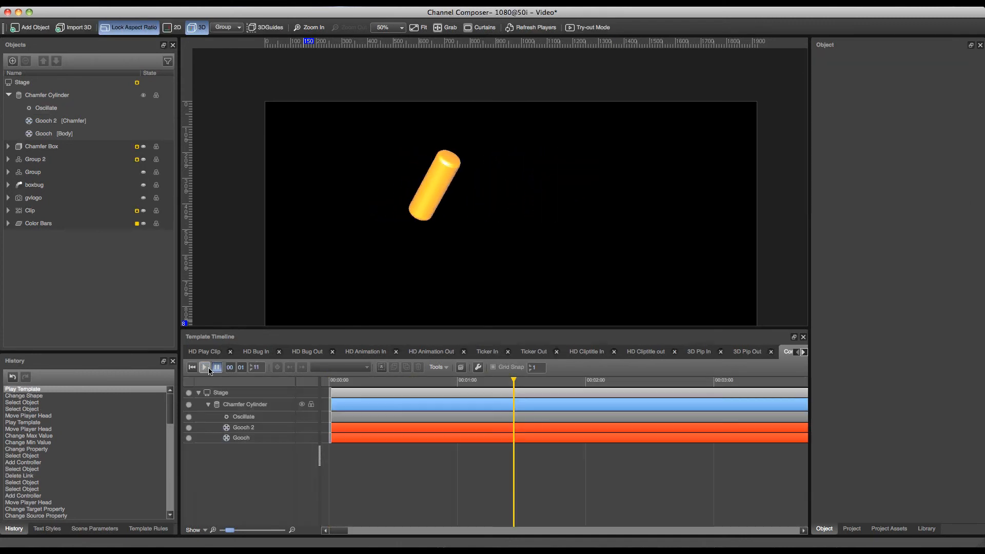
{"action": "left_click", "coordinate": [192, 366]}
Change the Oscillate controller's shape to Square and play the template from the start to preview the motion.
{"action": "left_click", "coordinate": [243, 417]}
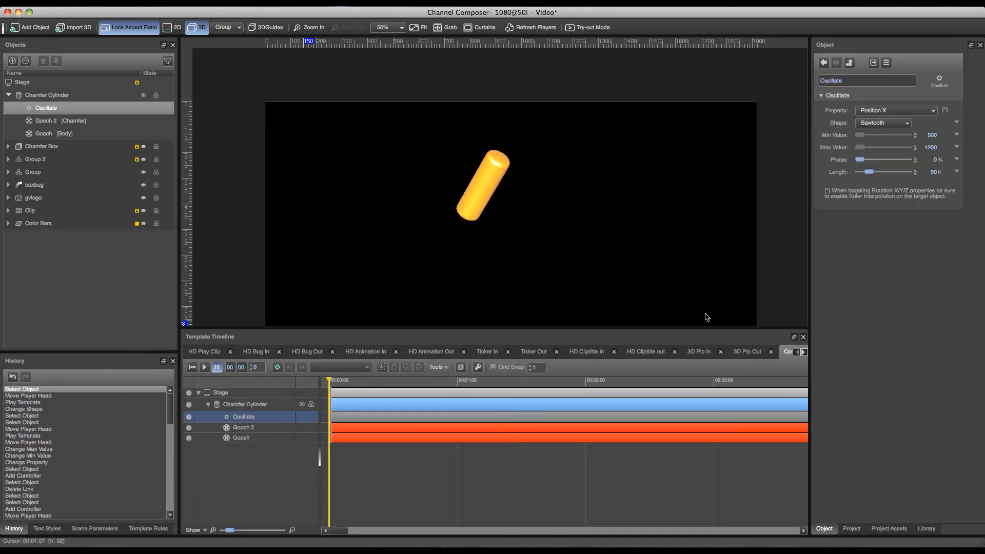
{"action": "left_click", "coordinate": [883, 123]}
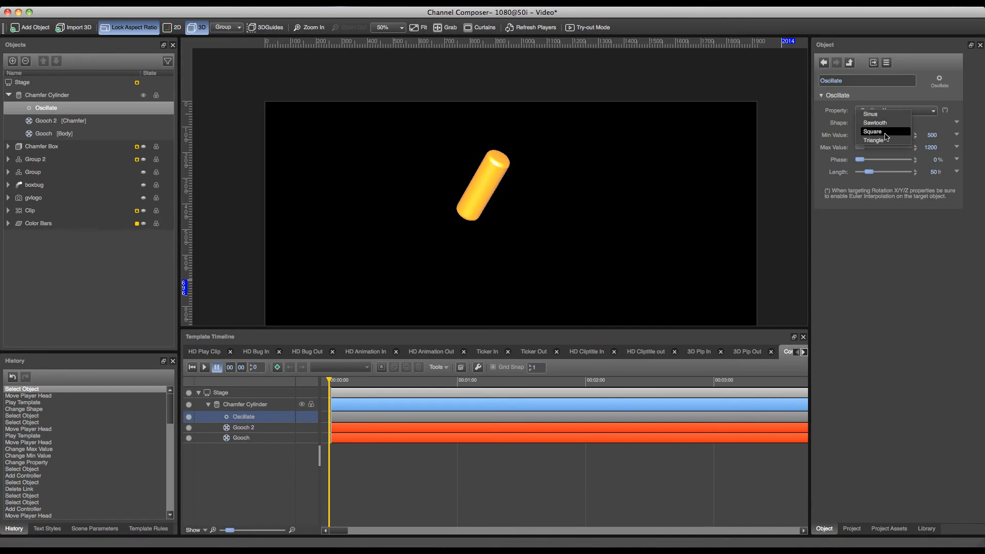
{"action": "left_click", "coordinate": [884, 132]}
{"action": "left_click", "coordinate": [196, 367]}
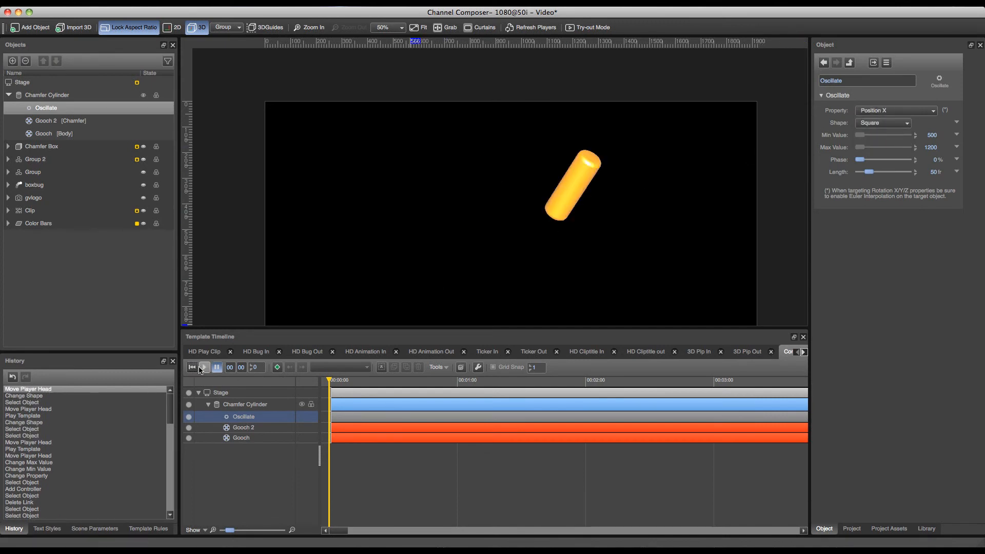
{"action": "left_click", "coordinate": [204, 367]}
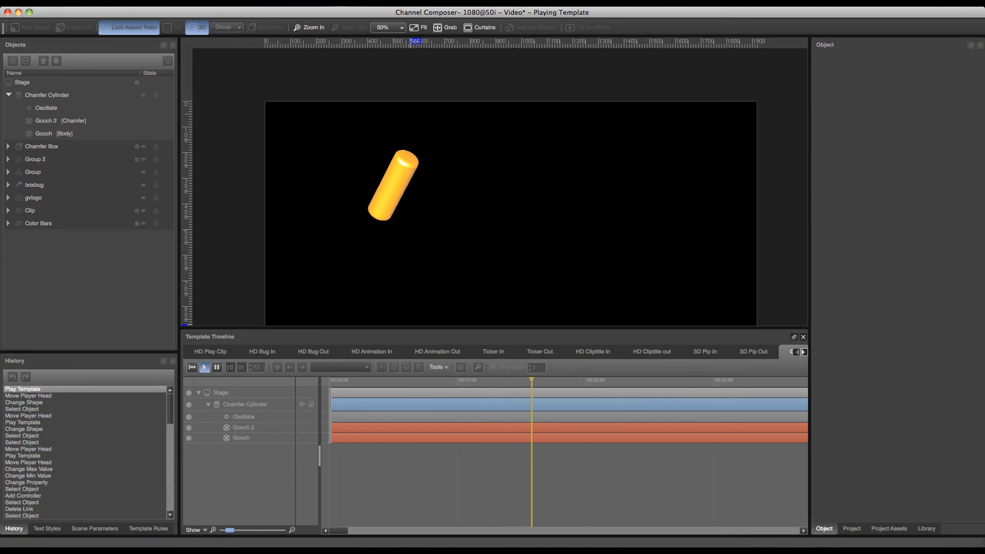
{"action": "left_click", "coordinate": [216, 368]}
{"action": "left_click", "coordinate": [193, 367]}
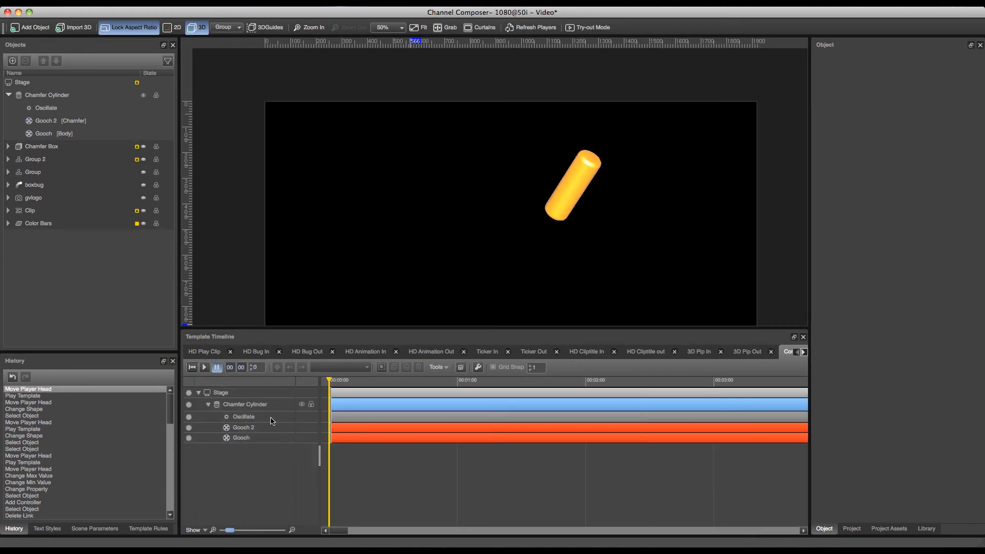
{"action": "left_click", "coordinate": [271, 418]}
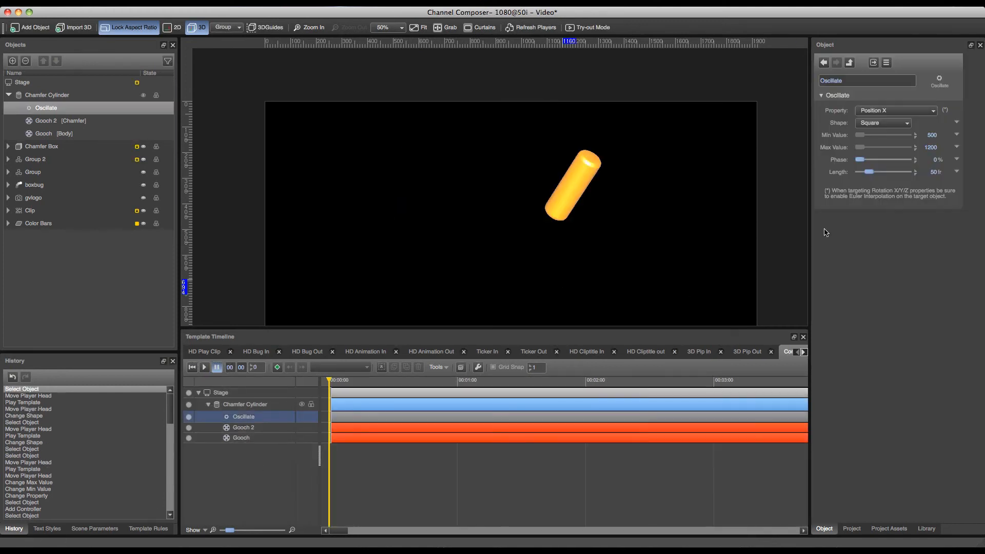
Change the Oscillate controller's shape to Triangle and play the template to preview the motion.
{"action": "left_click", "coordinate": [882, 123]}
{"action": "left_click", "coordinate": [879, 115]}
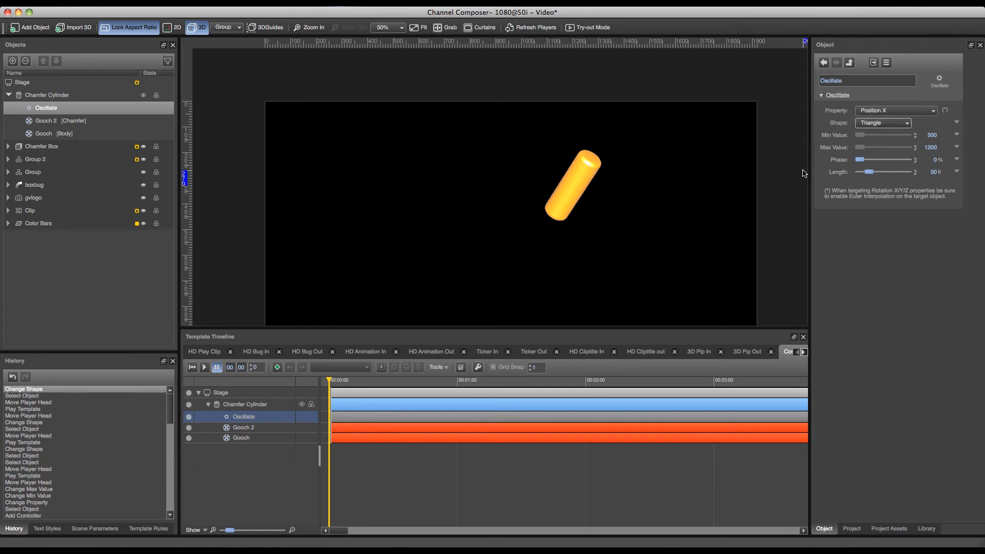
{"action": "left_click", "coordinate": [204, 367]}
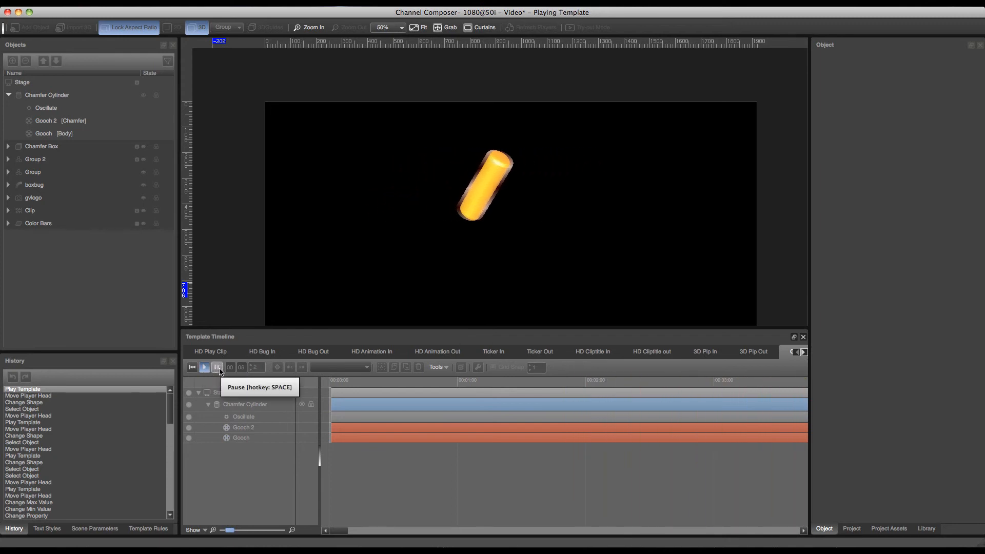
{"action": "left_click", "coordinate": [218, 368]}
Set the Oscillate controller to drive the Rotation X property with a Sawtooth shape.
{"action": "left_click", "coordinate": [258, 419]}
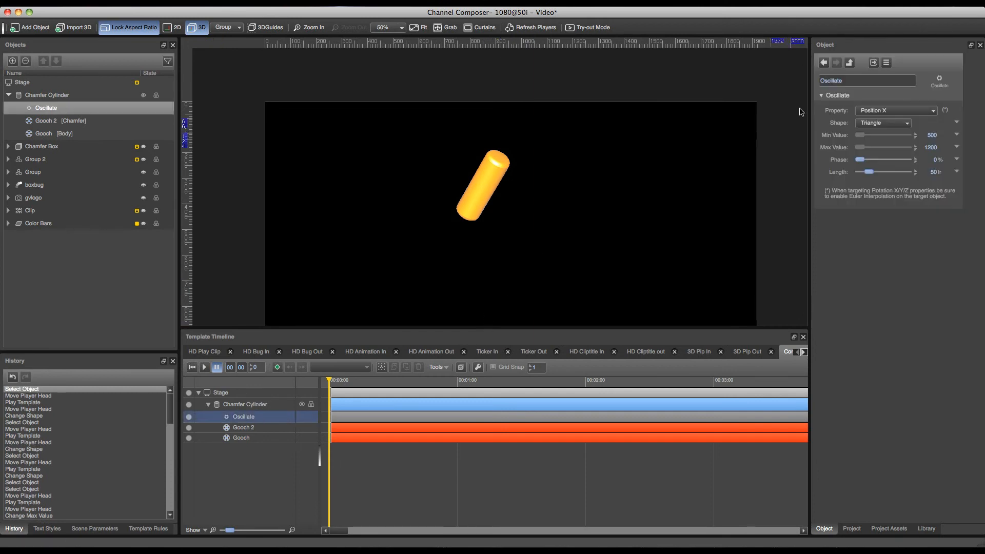
{"action": "left_click", "coordinate": [902, 111]}
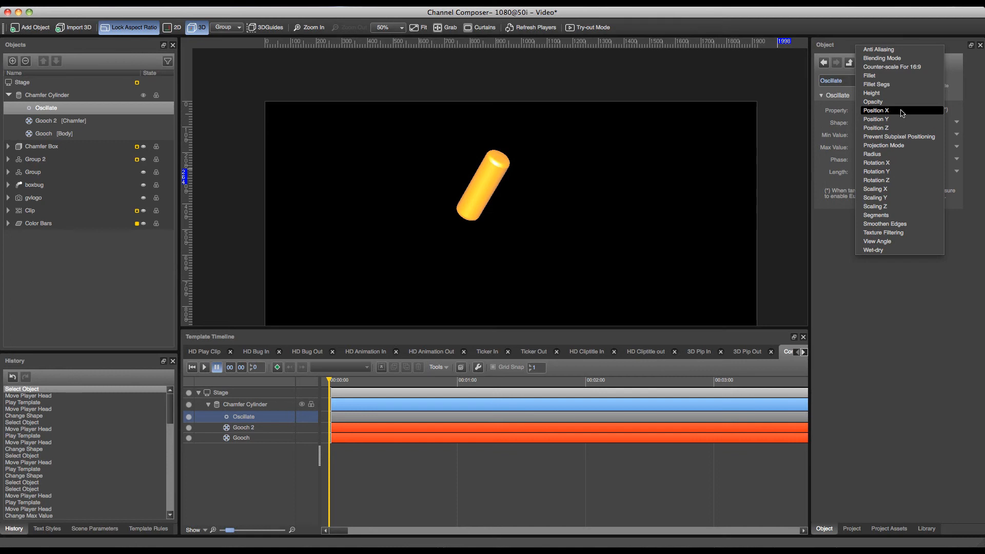
{"action": "left_click", "coordinate": [892, 163]}
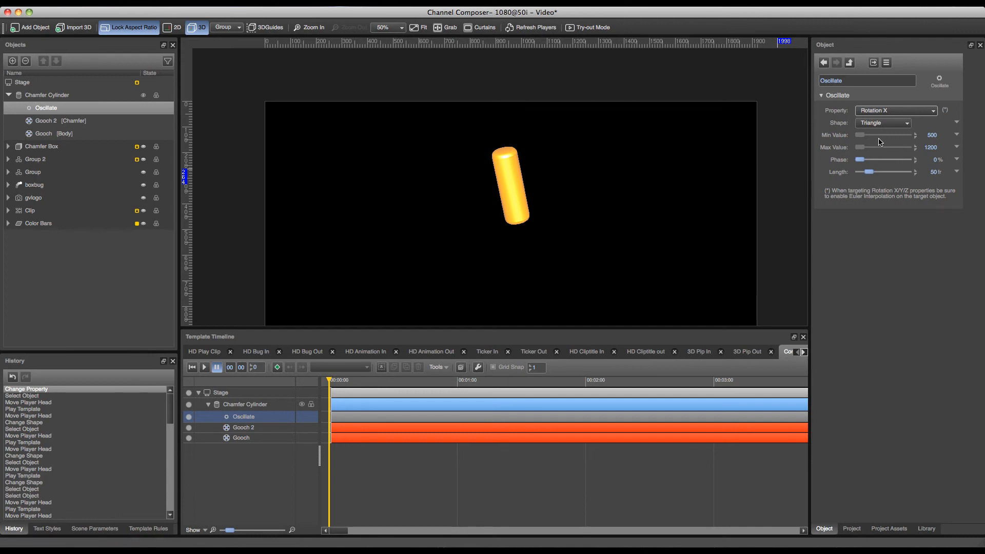
{"action": "left_click", "coordinate": [883, 123]}
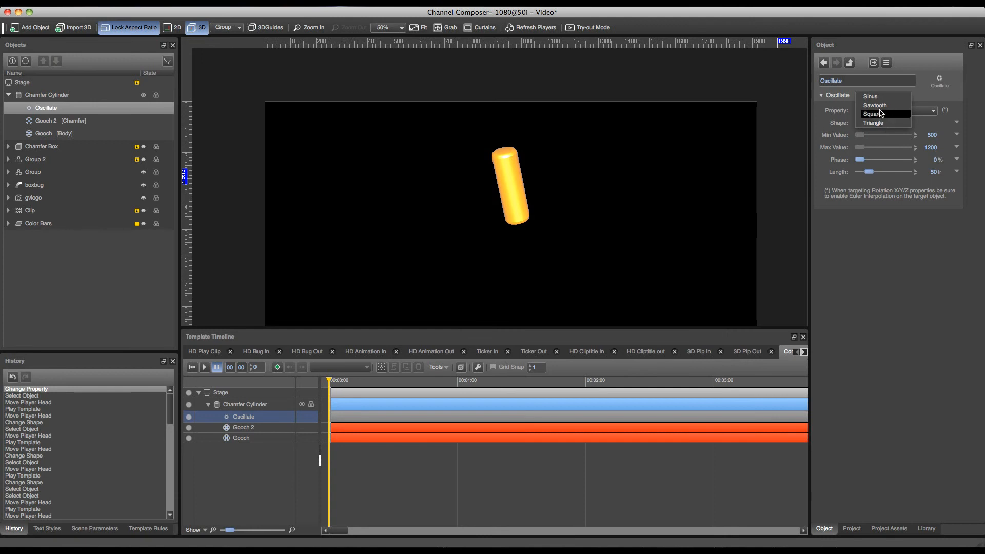
{"action": "left_click", "coordinate": [876, 105]}
Set the Oscillate controller's minimum value to 0 and maximum value to 360.
{"action": "key", "text": "Tab"}
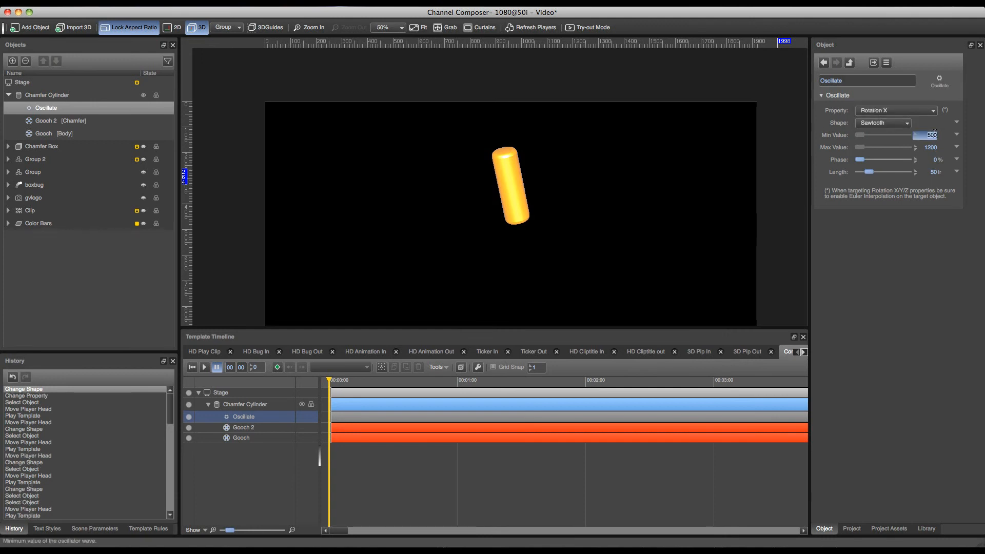
{"action": "type", "text": "0"}
{"action": "key", "text": "Tab"}
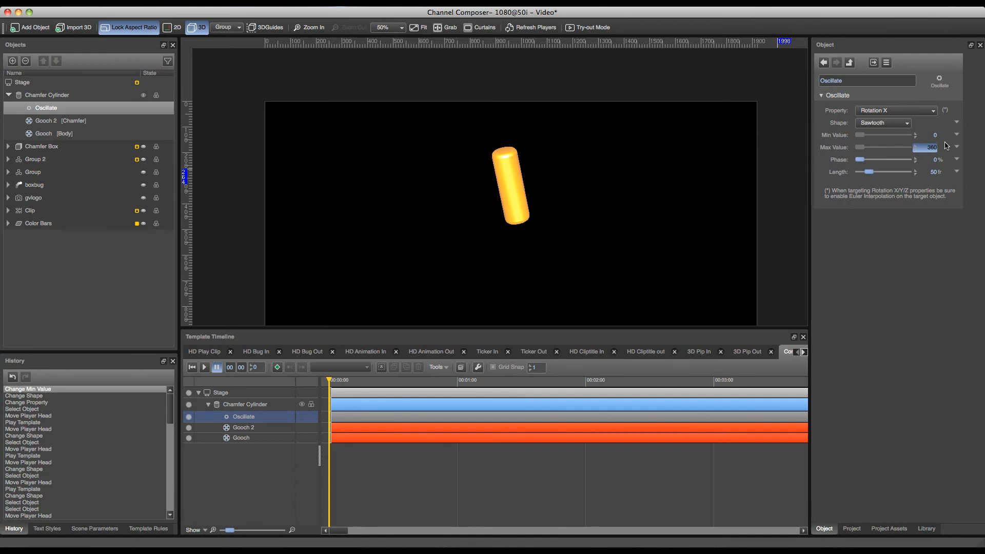
{"action": "type", "text": "360"}
{"action": "key", "text": "Return"}
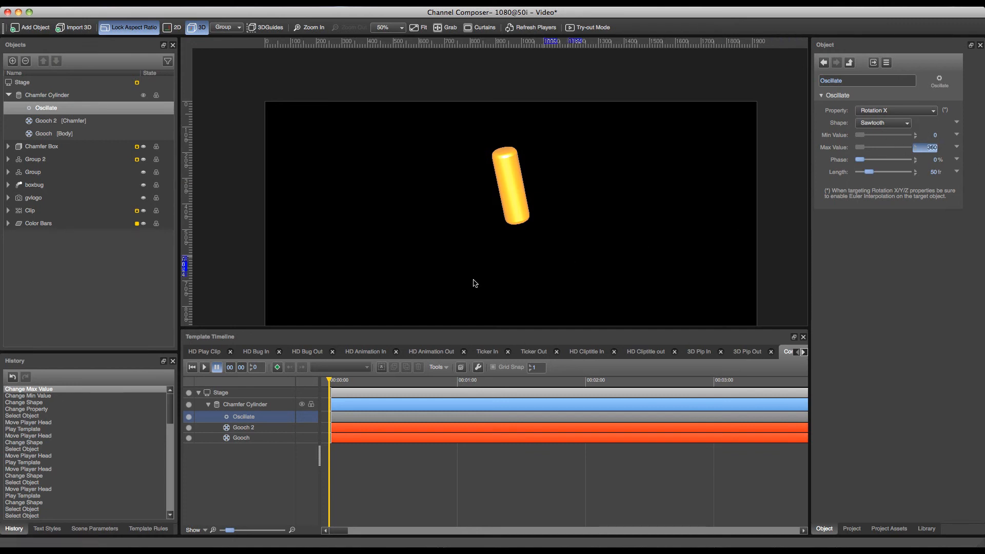
Play the template from the start to preview the rotation, and return to the first frame.
{"action": "left_click", "coordinate": [197, 365]}
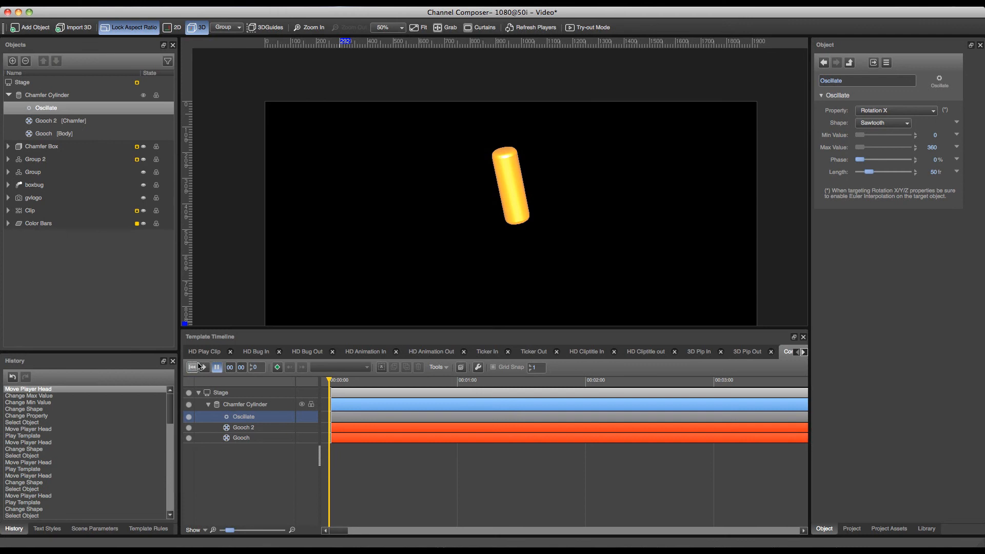
{"action": "left_click", "coordinate": [205, 366]}
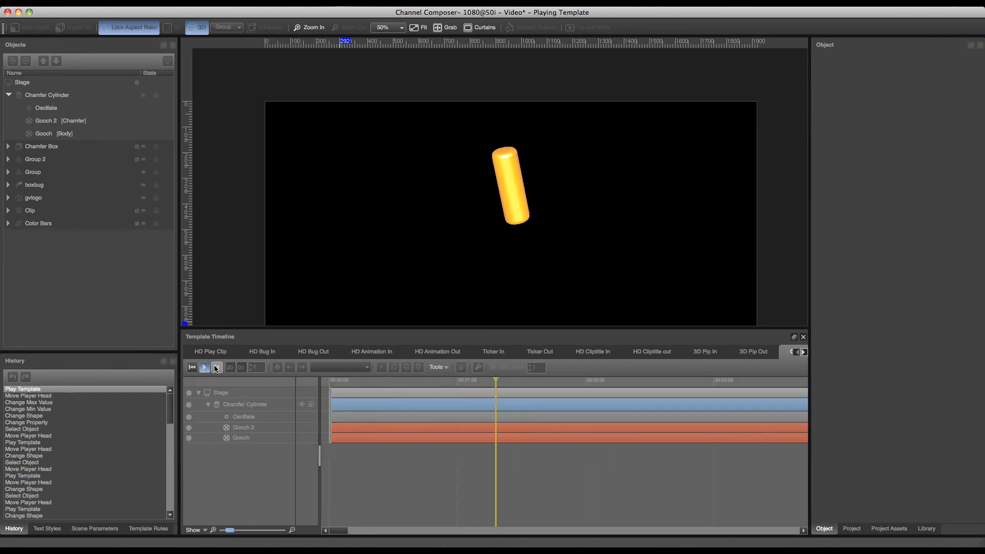
{"action": "left_click", "coordinate": [216, 367]}
{"action": "left_click", "coordinate": [193, 366]}
Enable Euler Interpolation on the Chamfer Cylinder and reset its rotation.
{"action": "left_click", "coordinate": [255, 427]}
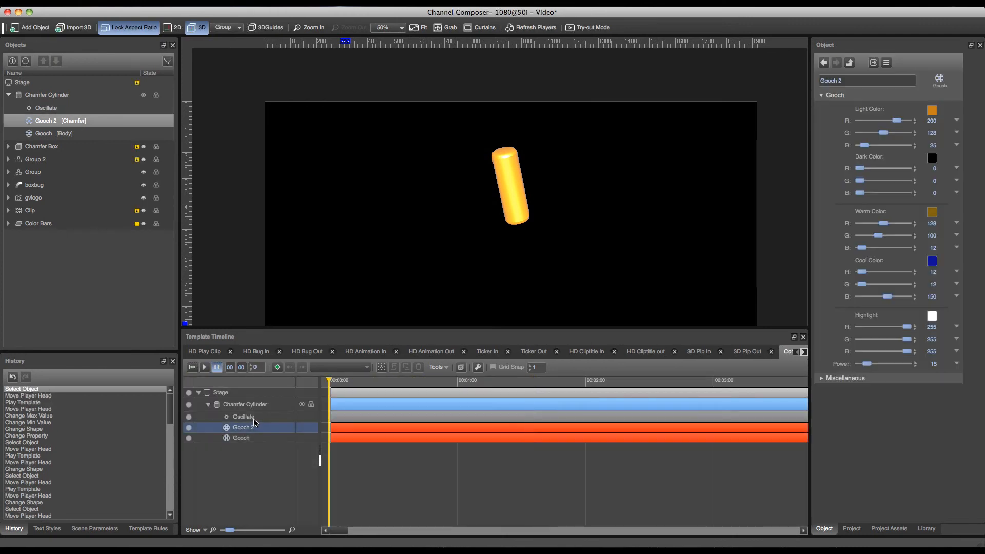
{"action": "left_click", "coordinate": [254, 418]}
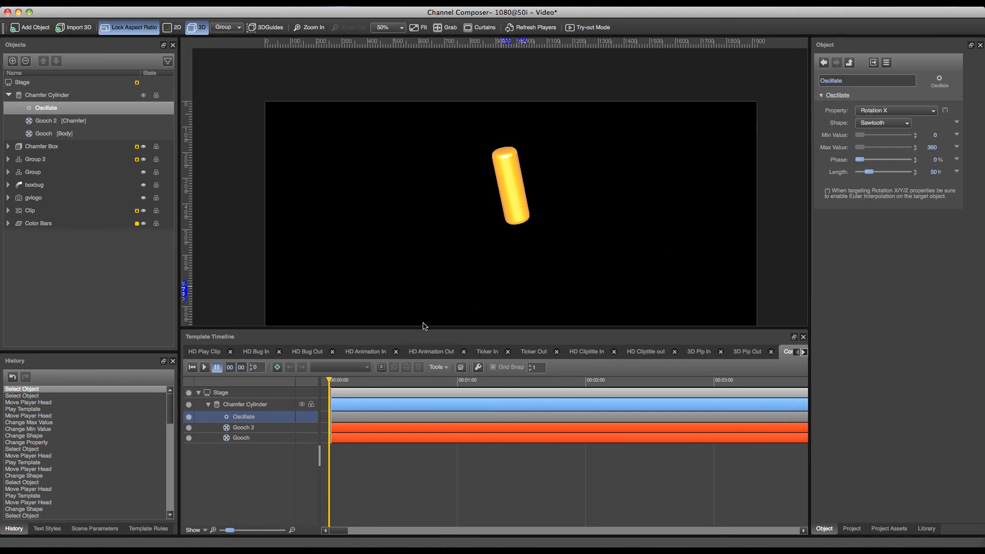
{"action": "left_click", "coordinate": [253, 405]}
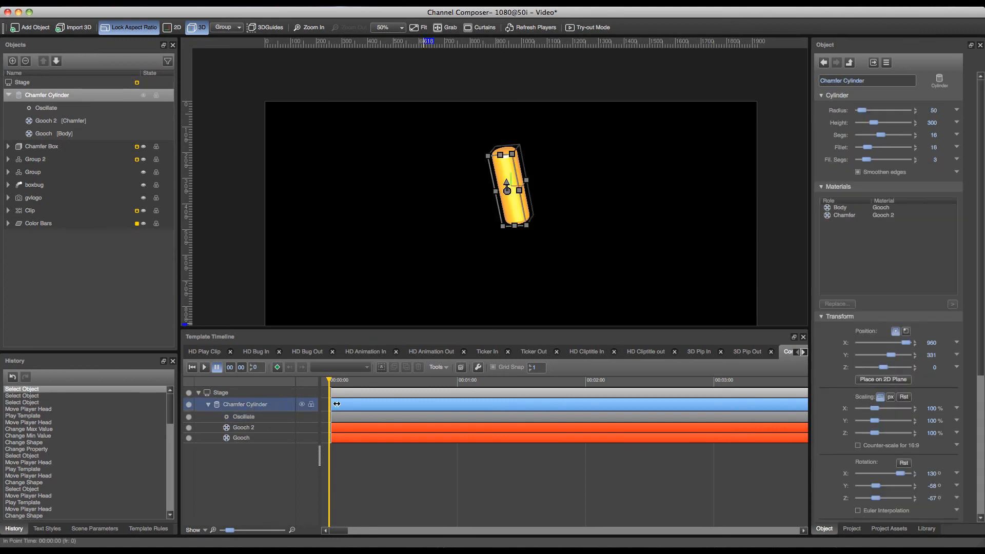
{"action": "scroll", "coordinate": [982, 370], "scroll_direction": "down", "scroll_amount": 5}
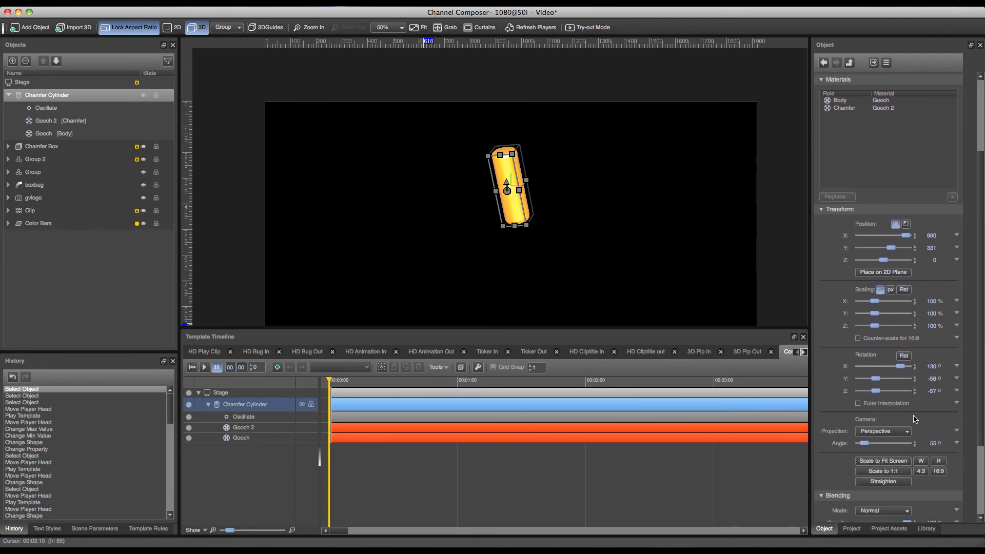
{"action": "left_click", "coordinate": [857, 404]}
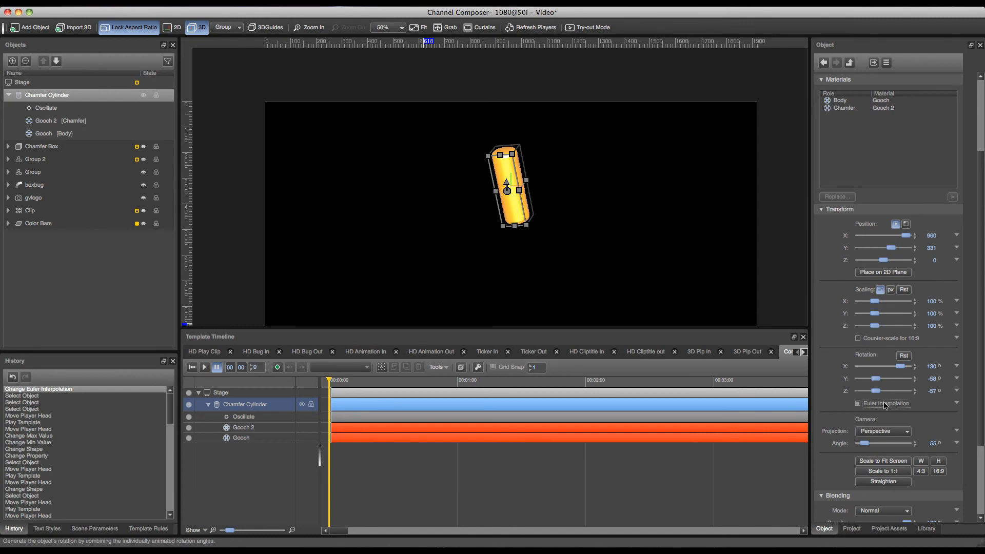
{"action": "left_click", "coordinate": [904, 355]}
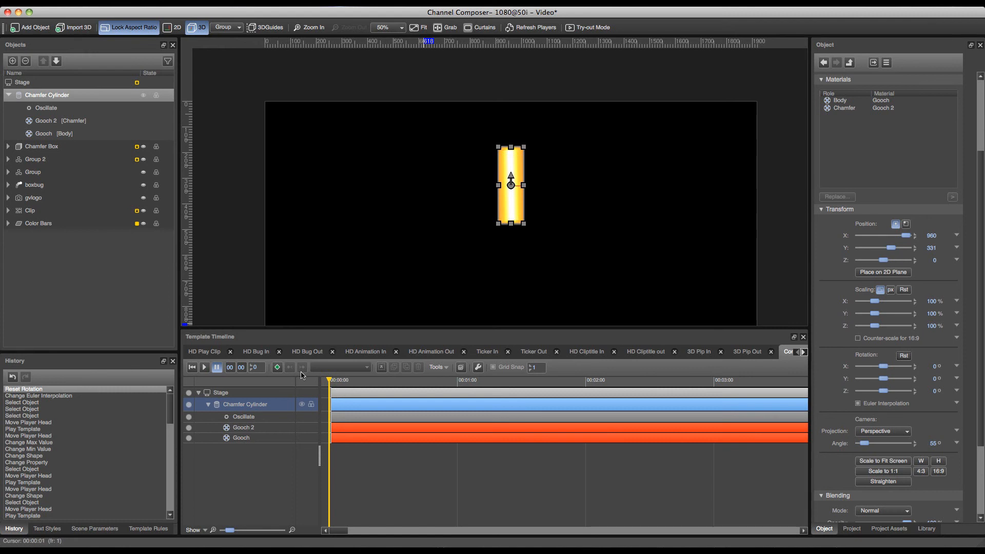
Play the template twice from the start to preview the cylinder's X rotation, and return to the first frame.
{"action": "left_click", "coordinate": [192, 367]}
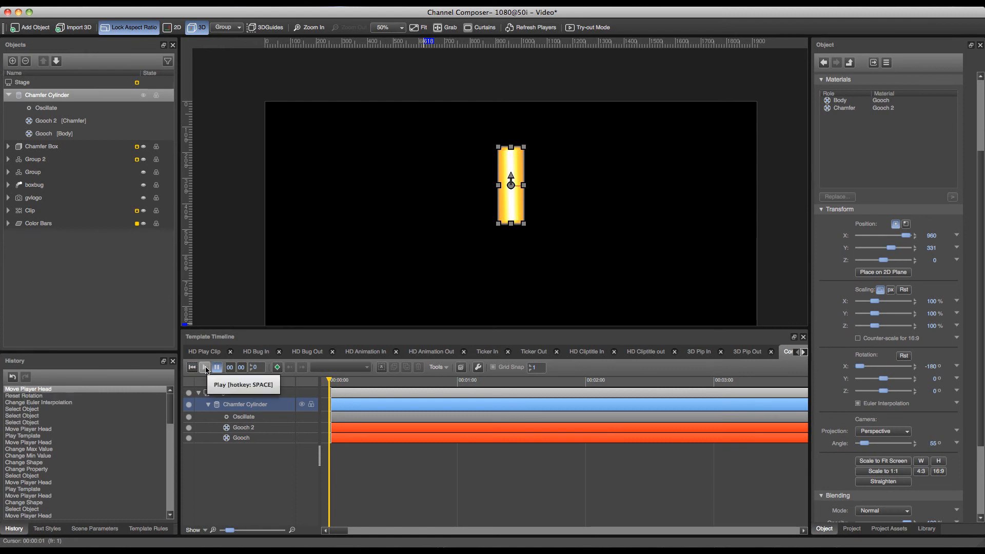
{"action": "left_click", "coordinate": [205, 367]}
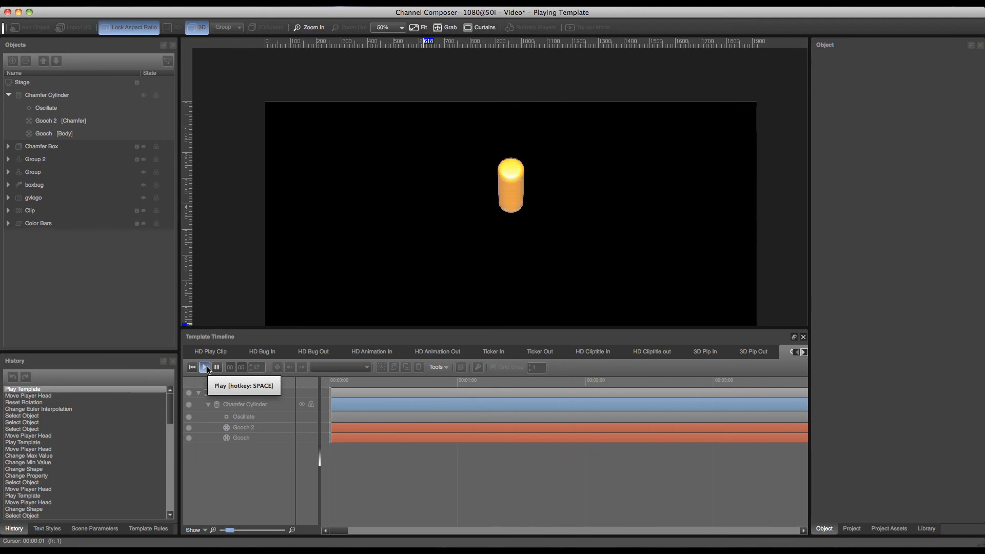
{"action": "left_click", "coordinate": [216, 367]}
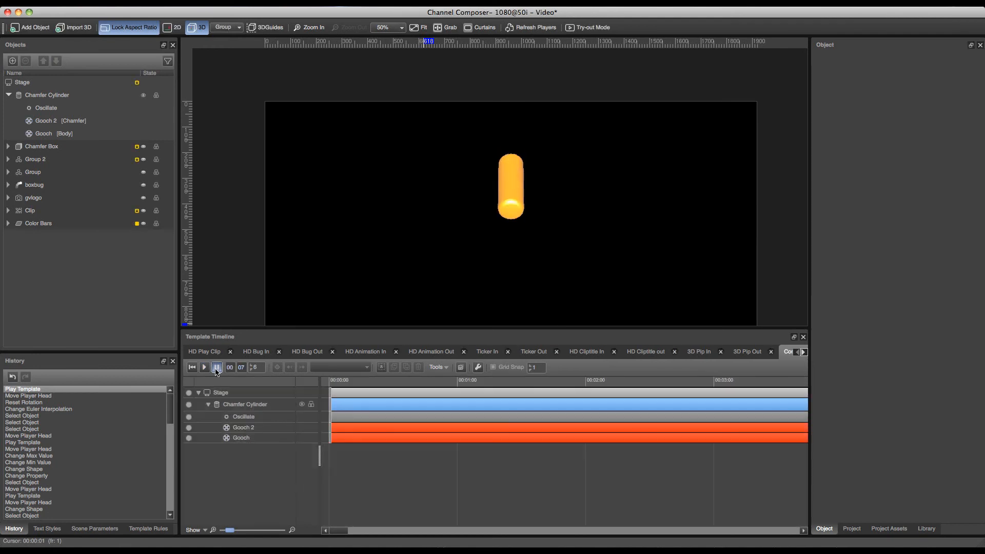
{"action": "left_click", "coordinate": [192, 367]}
{"action": "left_click", "coordinate": [204, 368]}
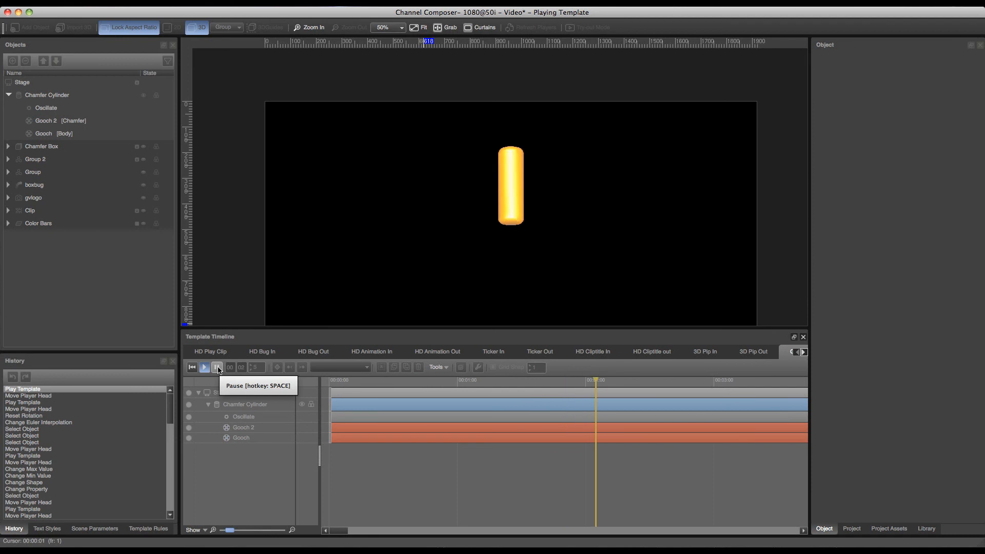
{"action": "left_click", "coordinate": [217, 368]}
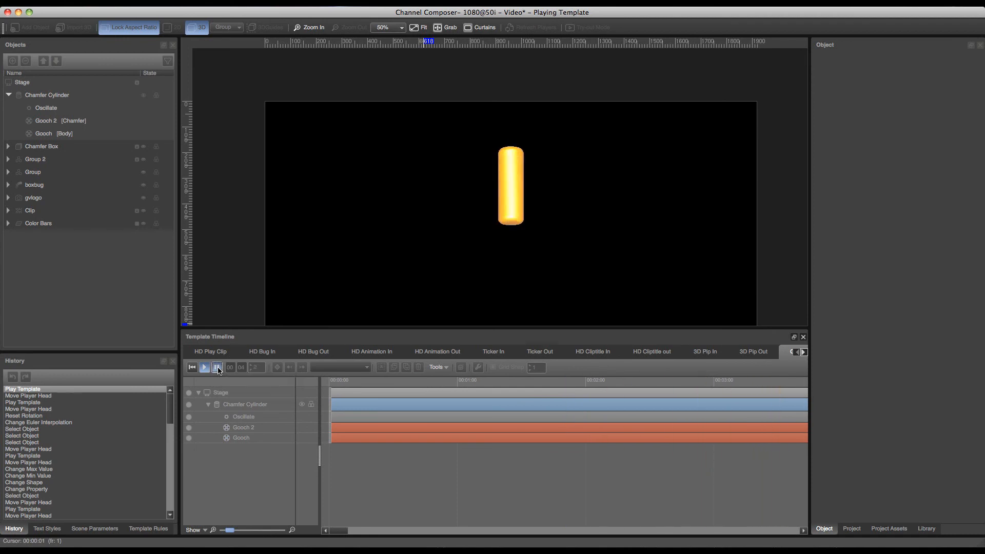
{"action": "left_click", "coordinate": [192, 367]}
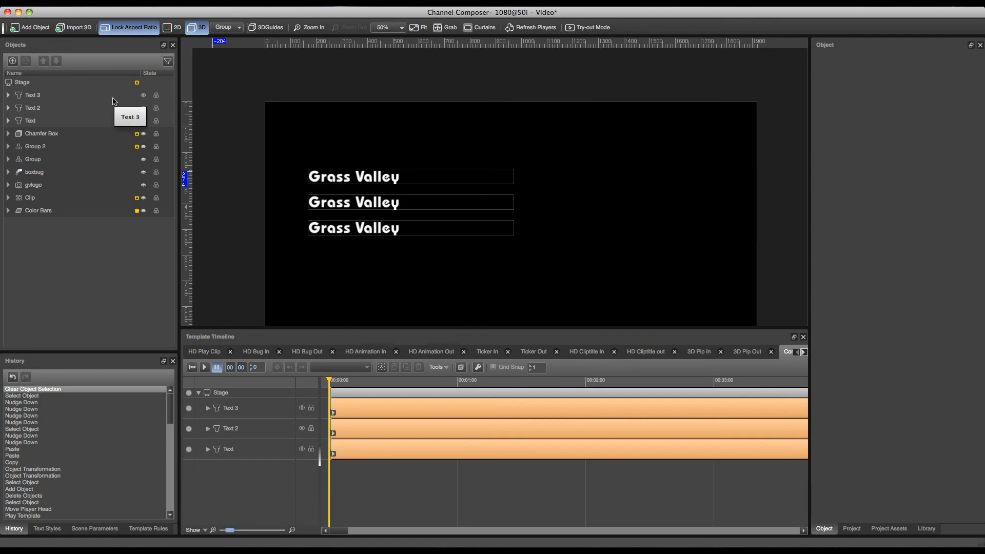
Select the Text 3, Text 2 and Text objects together and group them.
{"action": "left_click", "coordinate": [60, 99]}
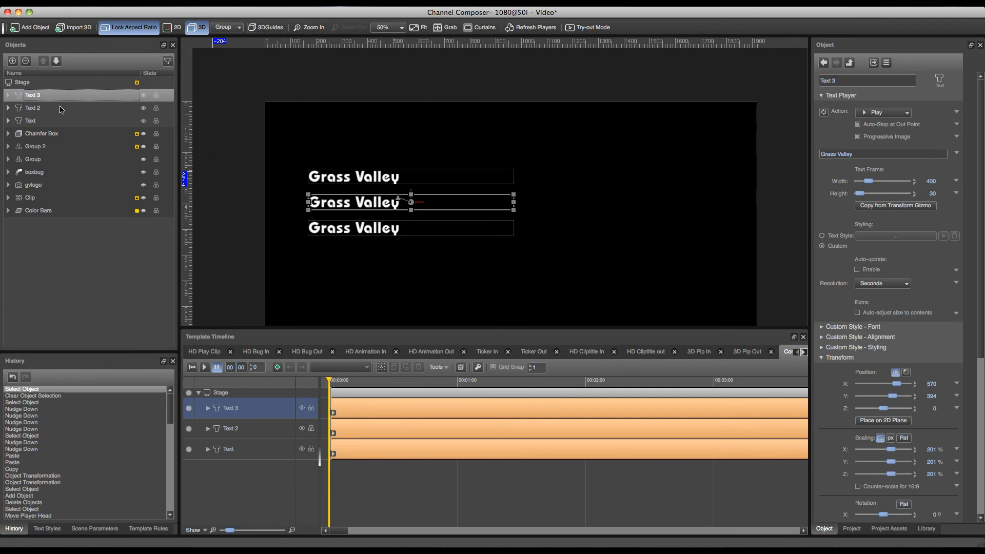
{"action": "left_click", "coordinate": [49, 111], "text": "shift"}
{"action": "left_click", "coordinate": [46, 121], "text": "shift"}
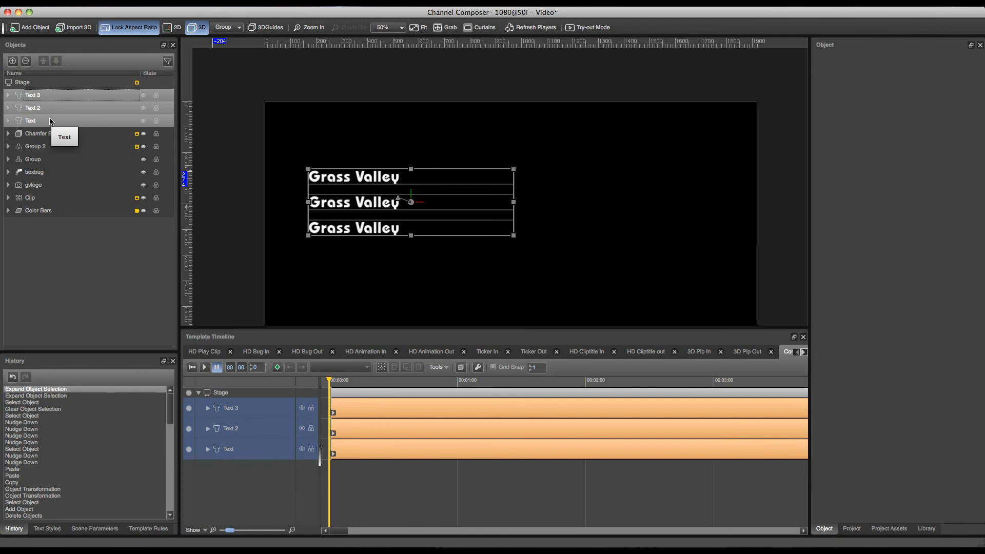
{"action": "key", "text": "g"}
Add a Stack controller to the group containing the three text objects.
{"action": "right_click", "coordinate": [43, 97]}
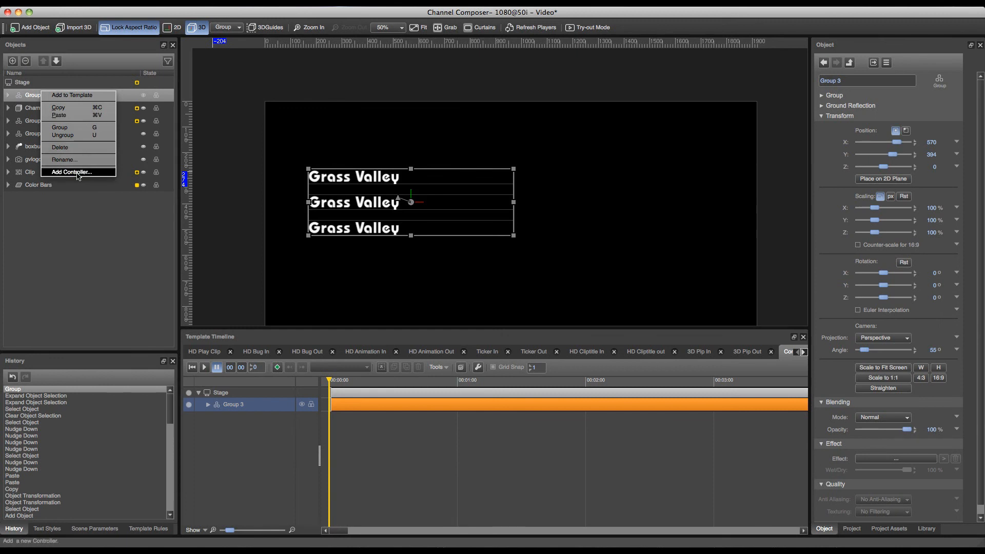
{"action": "left_click", "coordinate": [77, 173]}
{"action": "left_click", "coordinate": [327, 171]}
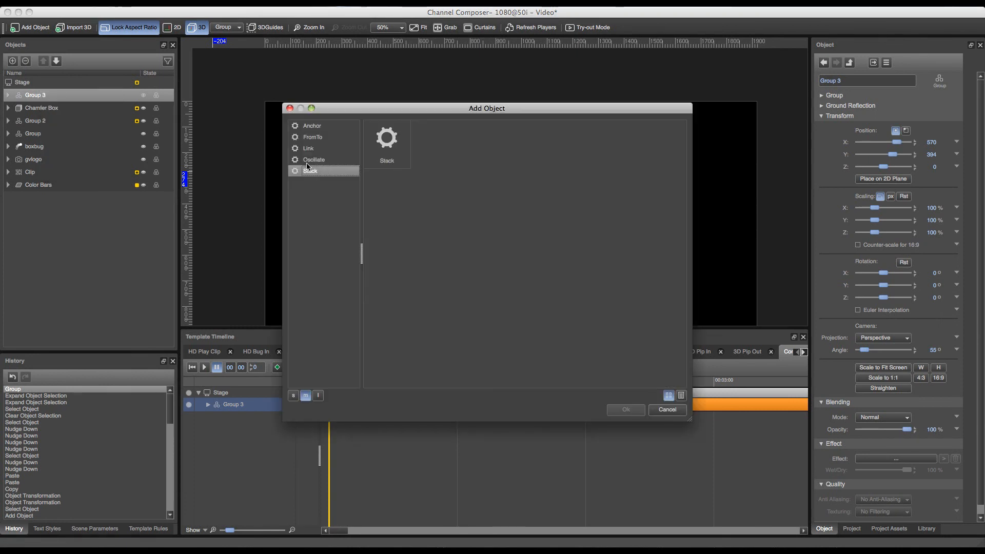
{"action": "left_click", "coordinate": [371, 166]}
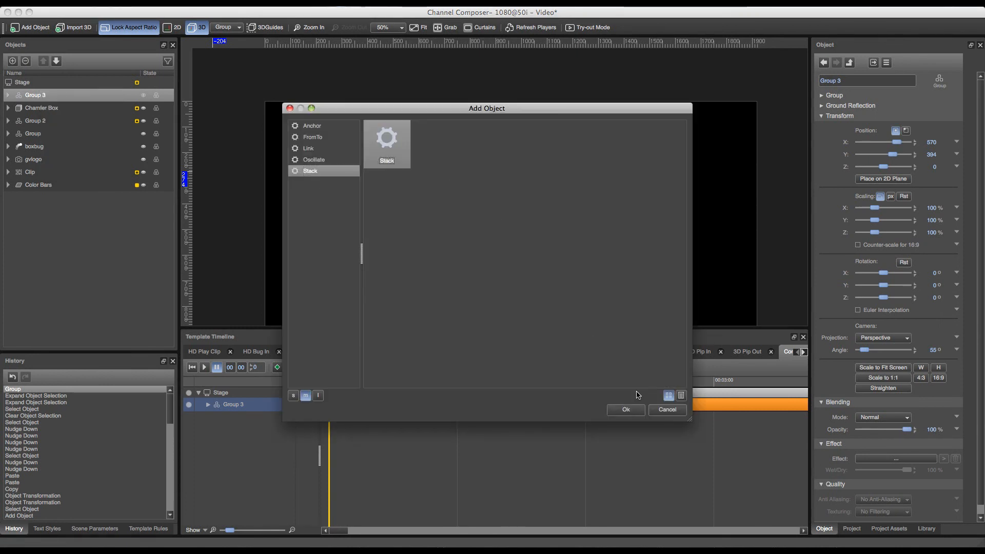
{"action": "left_click", "coordinate": [637, 409]}
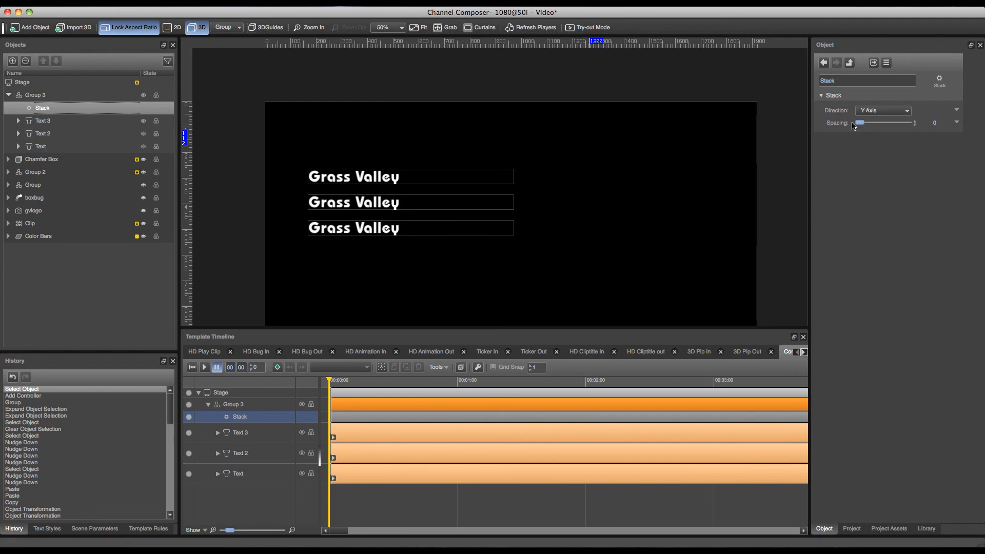
Set the Stack controller's spacing to 10 along the Y Axis, moving the playhead to refresh the stacked texts.
{"action": "left_click_drag", "start_coordinate": [330, 378], "coordinate": [271, 379]}
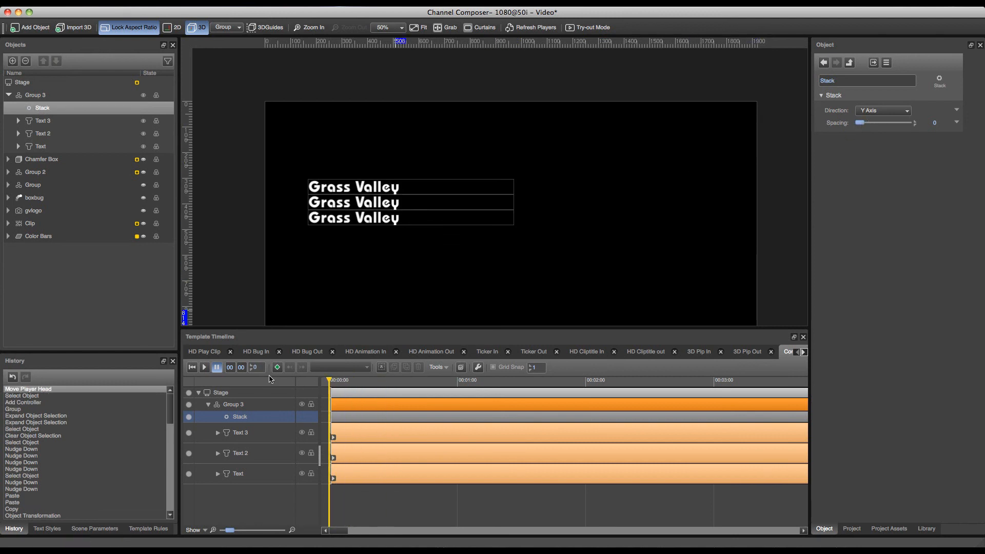
{"action": "left_click", "coordinate": [864, 124]}
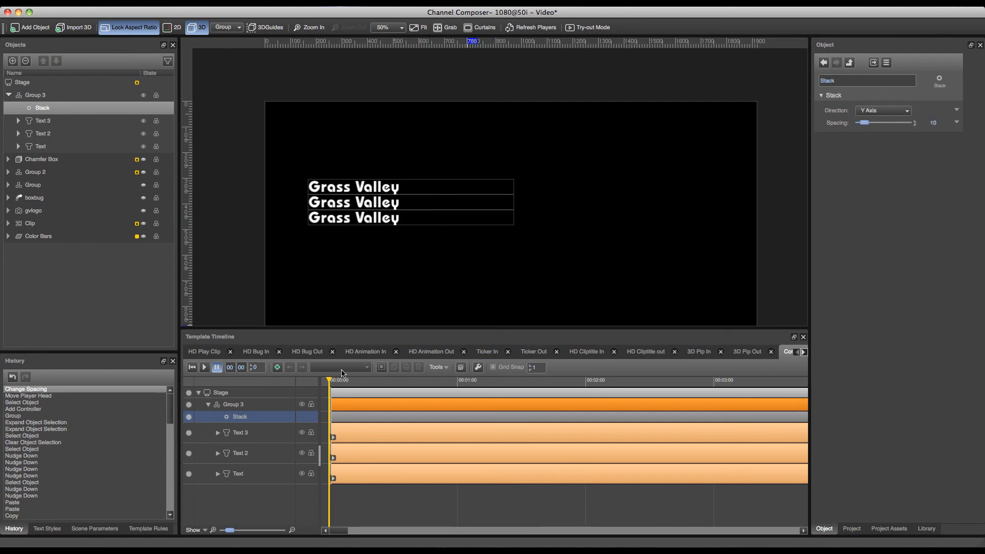
{"action": "mouse_move", "coordinate": [327, 380]}
{"action": "left_mouse_down"}
{"action": "mouse_move", "coordinate": [380, 385]}
{"action": "mouse_move", "coordinate": [329, 385]}
{"action": "left_mouse_up"}
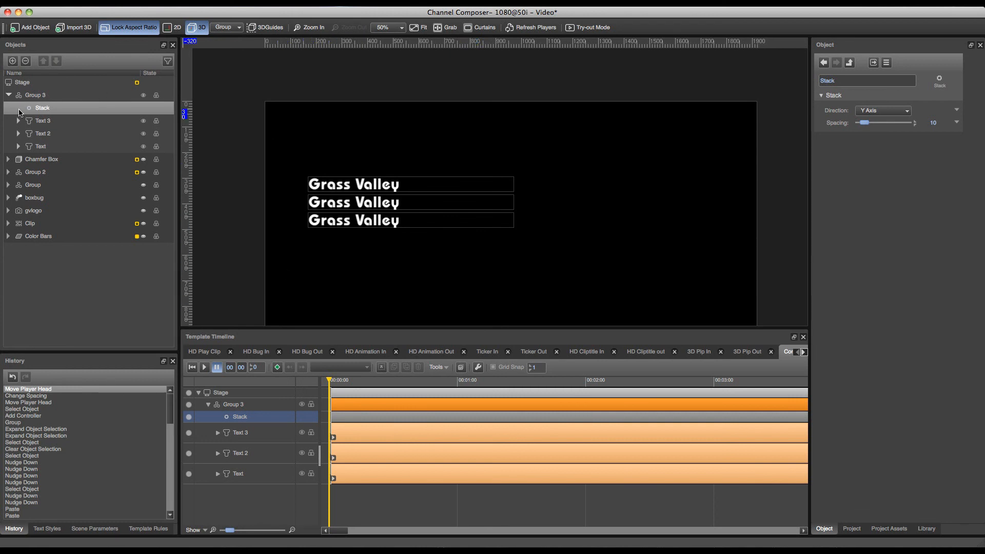
Set Text 3's text frame height to 95 and move the playhead back to the start to update the stack.
{"action": "left_click", "coordinate": [44, 133]}
{"action": "left_click", "coordinate": [45, 121]}
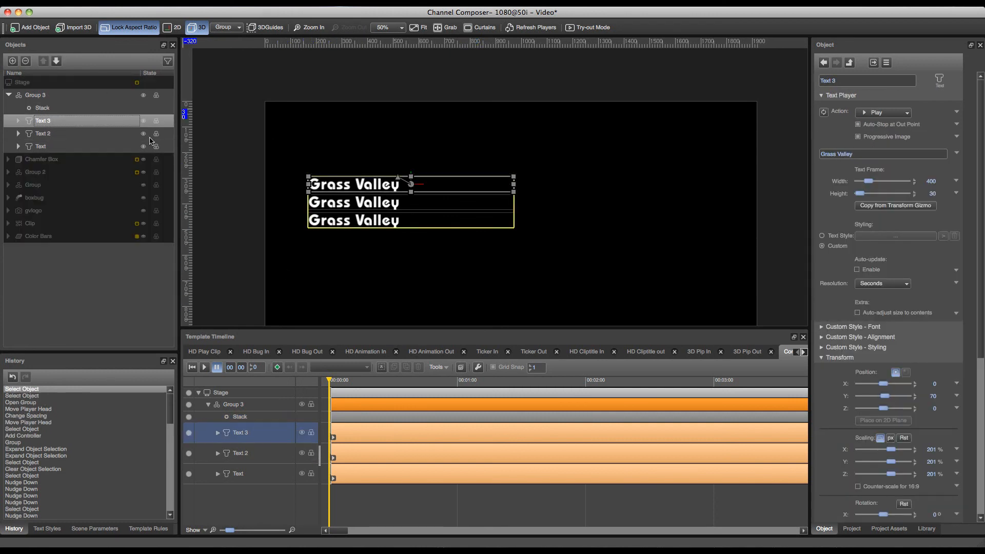
{"action": "left_click_drag", "start_coordinate": [865, 196], "coordinate": [866, 196]}
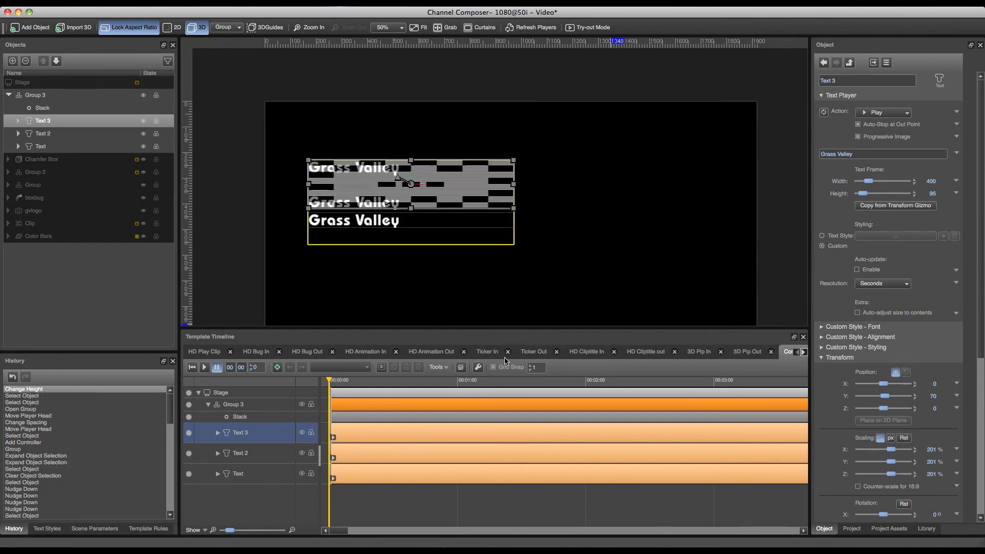
{"action": "left_click", "coordinate": [357, 380]}
{"action": "left_click_drag", "start_coordinate": [346, 380], "coordinate": [329, 380]}
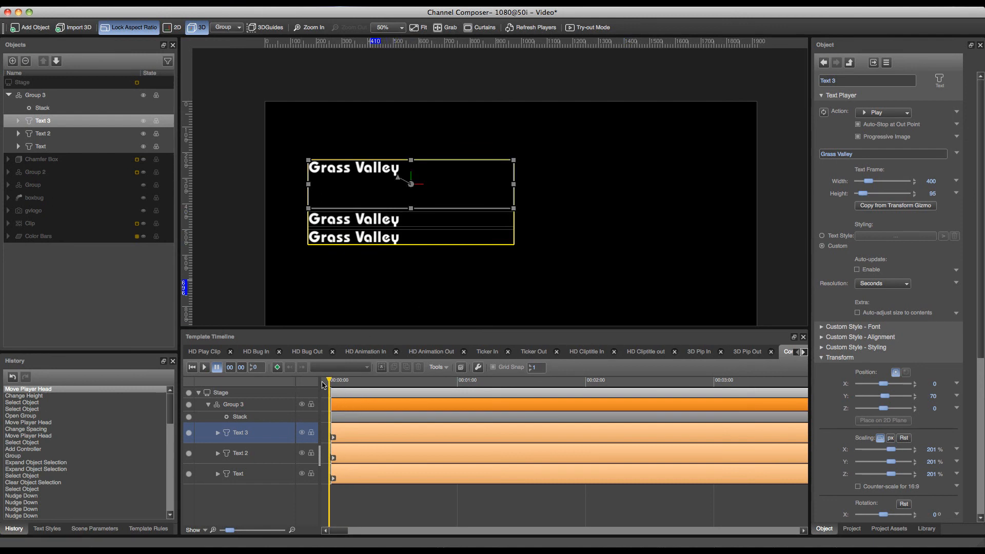
{"action": "left_click", "coordinate": [281, 407]}
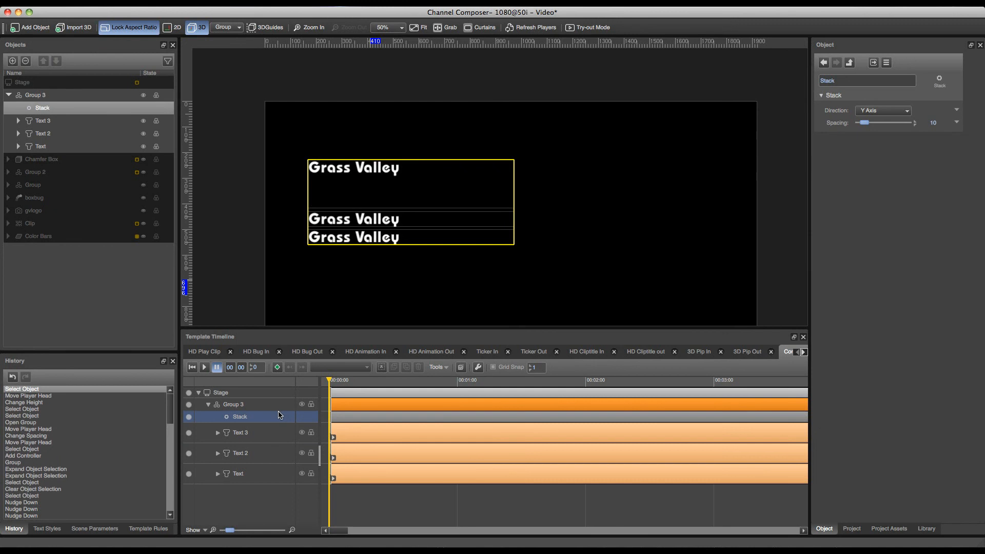
{"action": "left_click", "coordinate": [258, 431]}
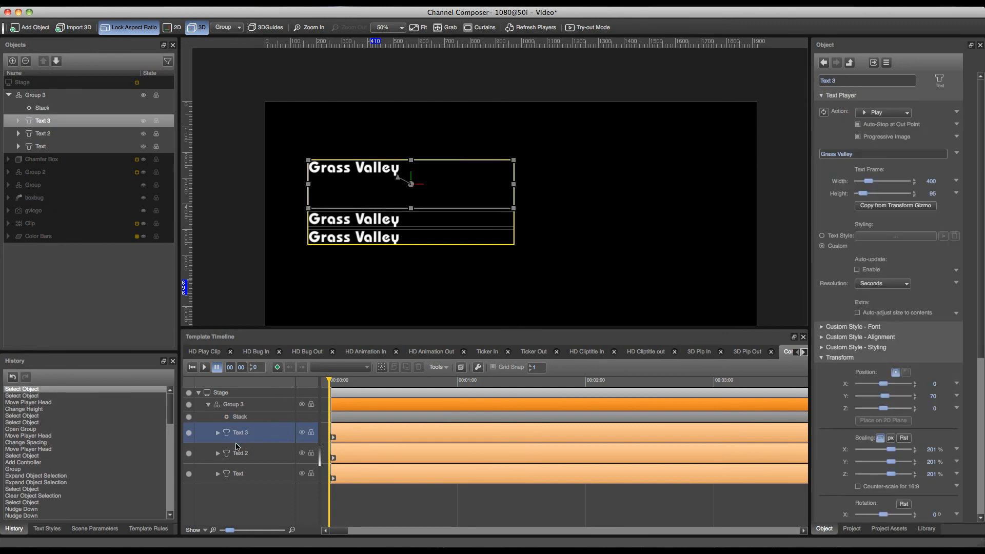